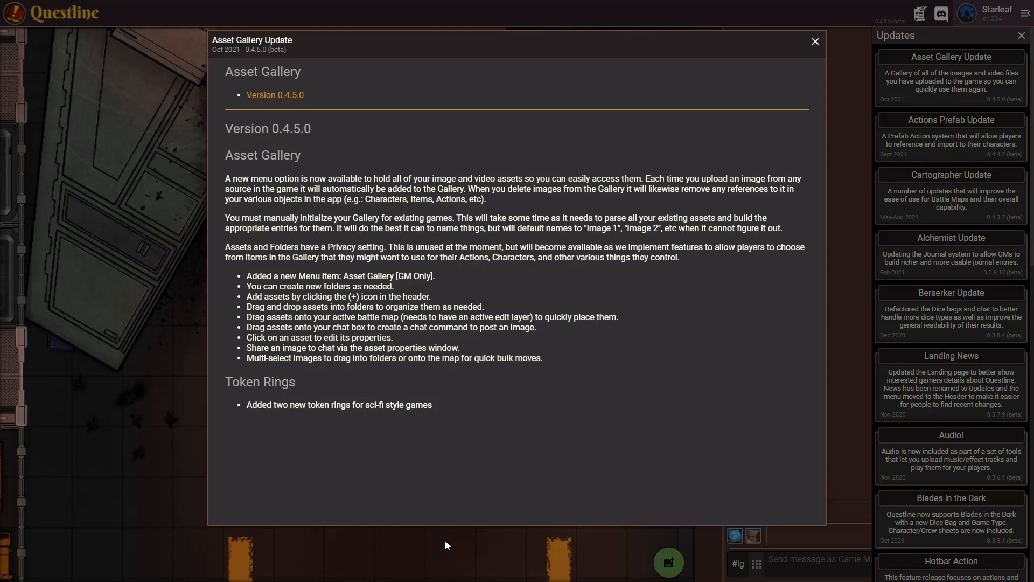
Step: Close the Asset Gallery update notes and the updates list, and open the Asset Gallery with its folders shown
click(816, 43)
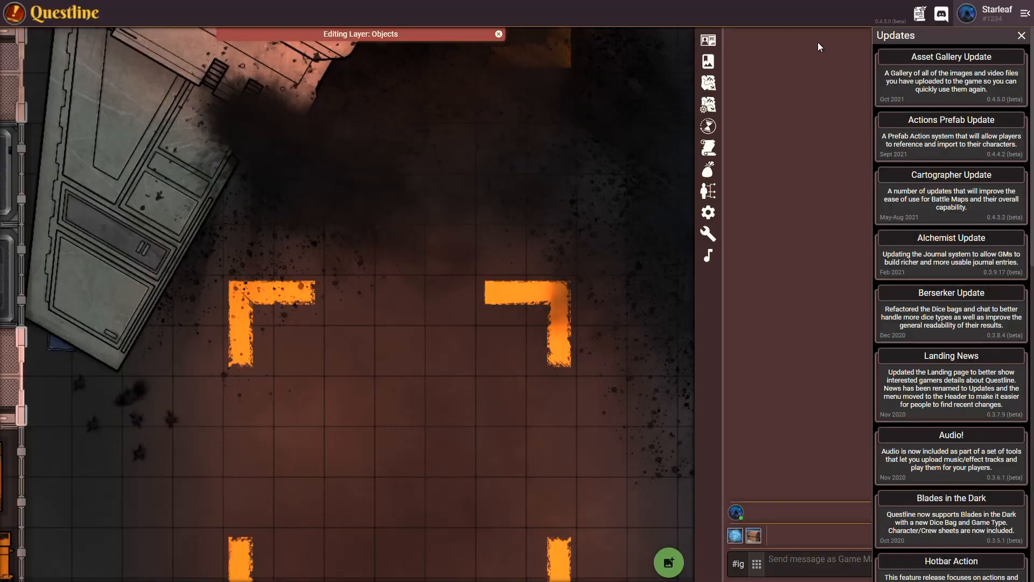
click(1021, 36)
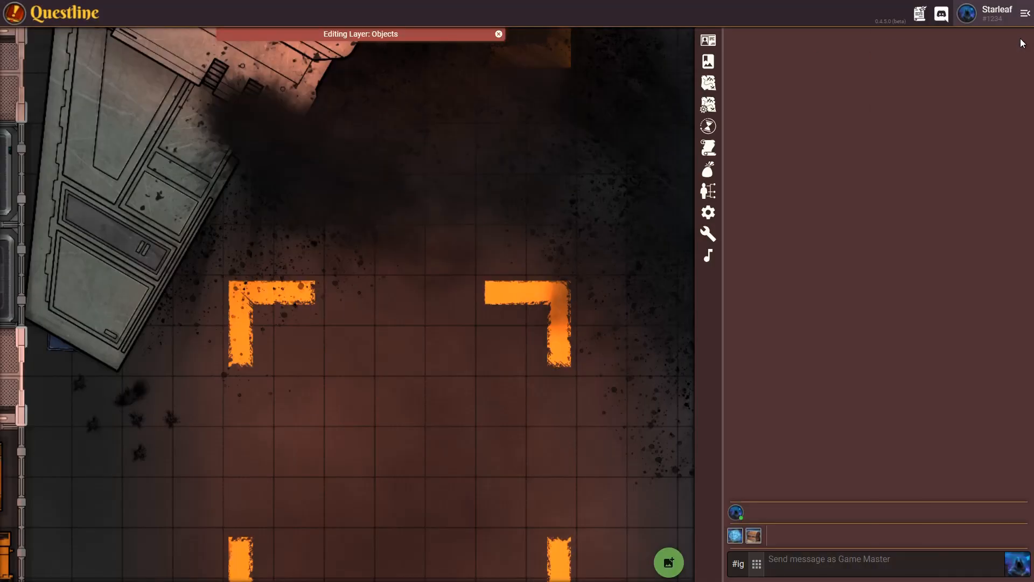
click(708, 63)
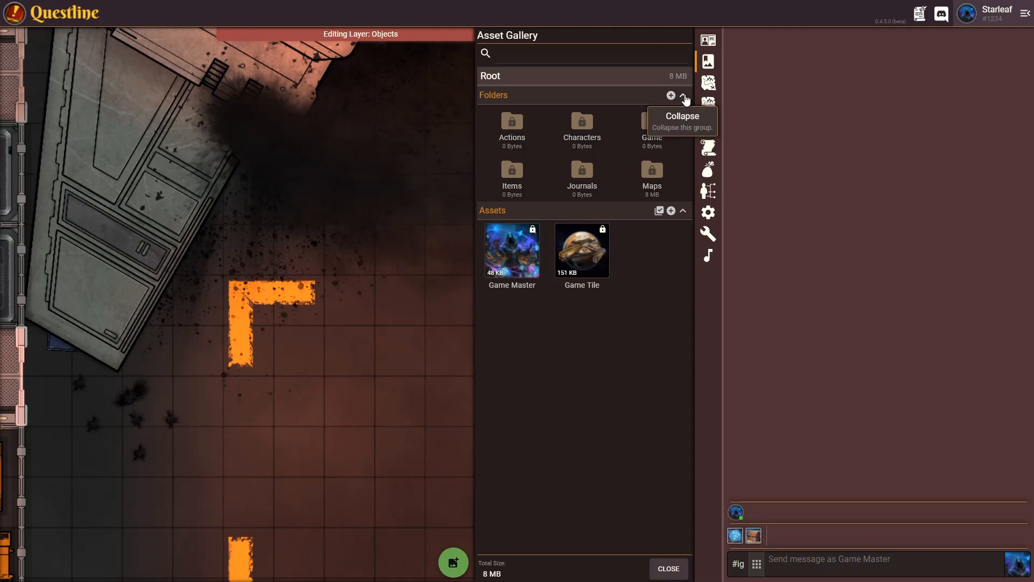
click(684, 96)
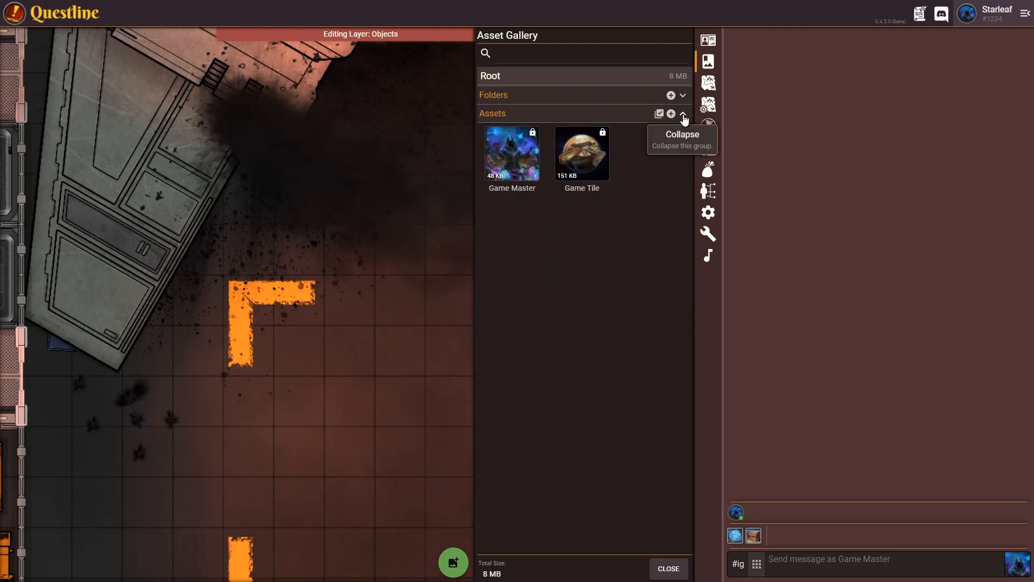
click(683, 96)
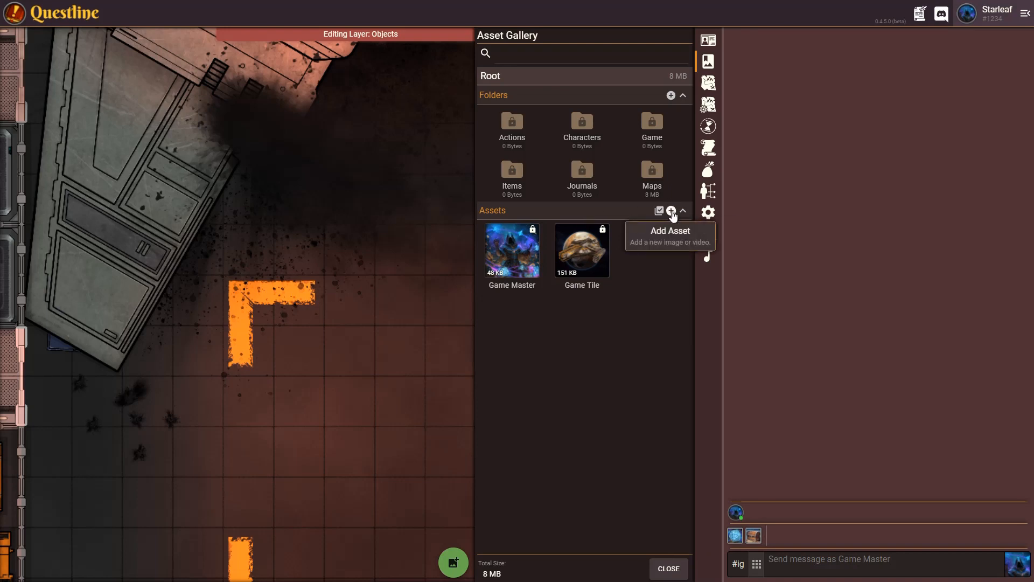
Step: Add all images from alieneggs.png through wirefence.png to the root of the Asset Gallery
click(671, 212)
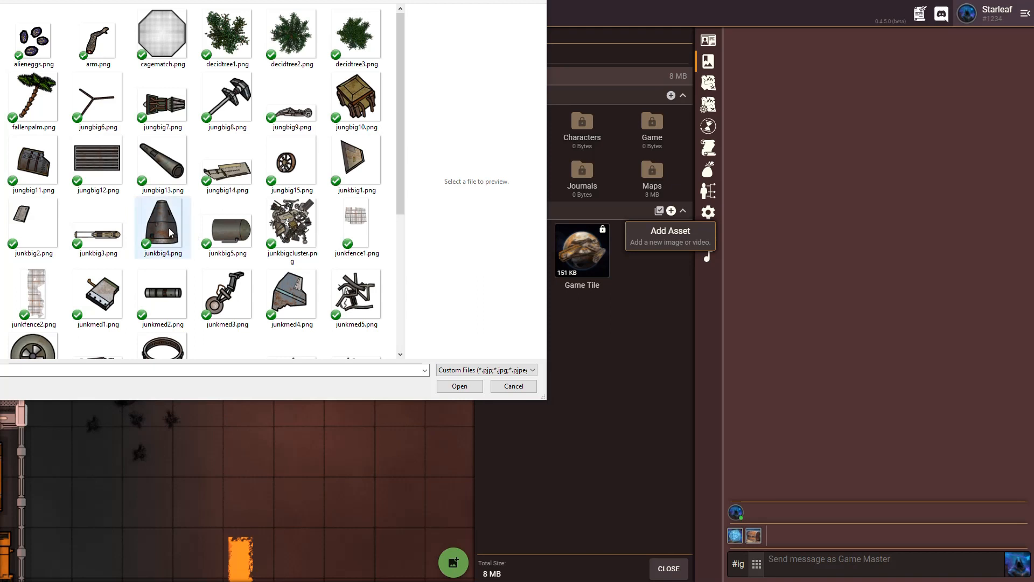
scroll(138, 251, down, 5)
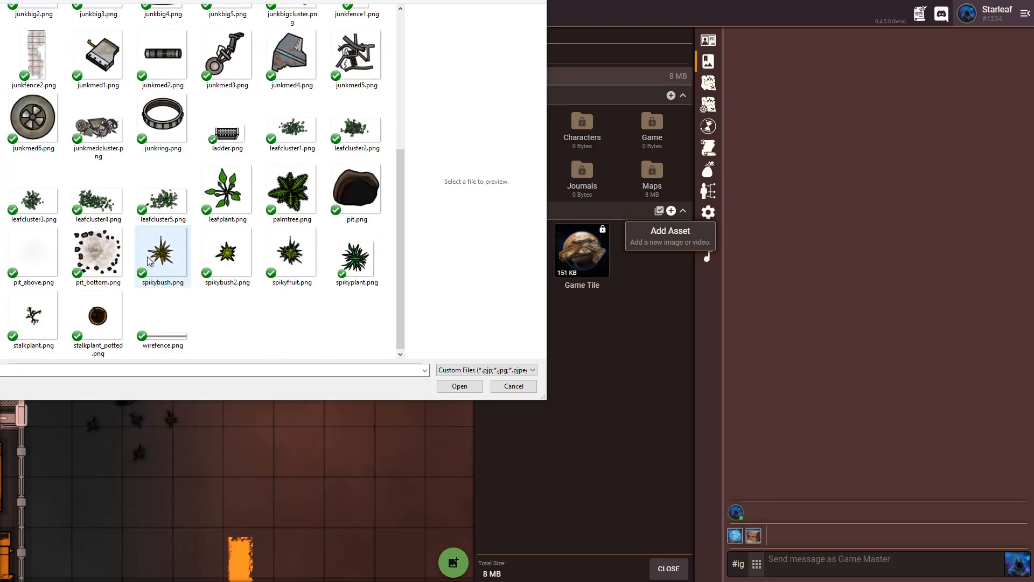
scroll(148, 261, up, 5)
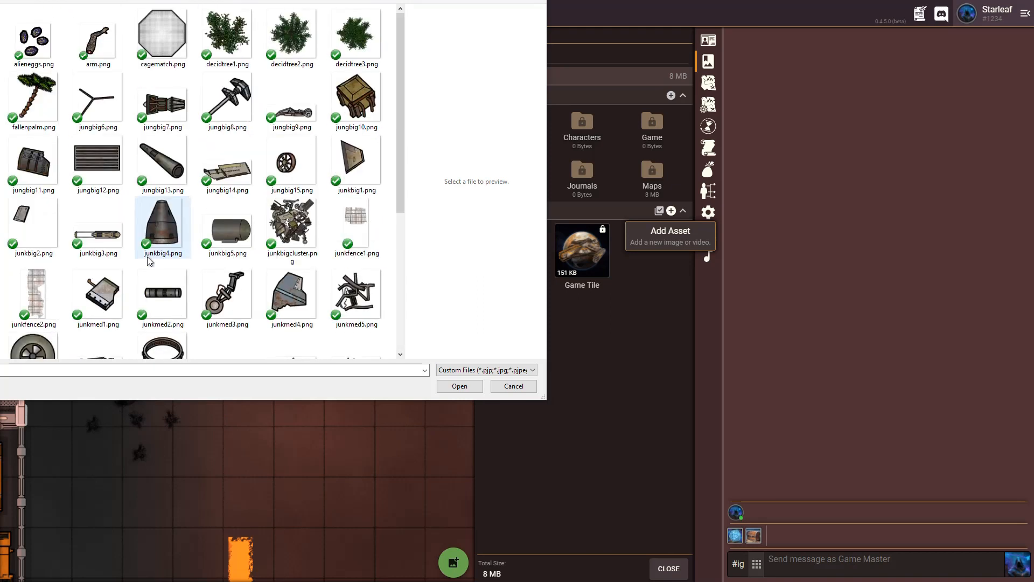
click(37, 53)
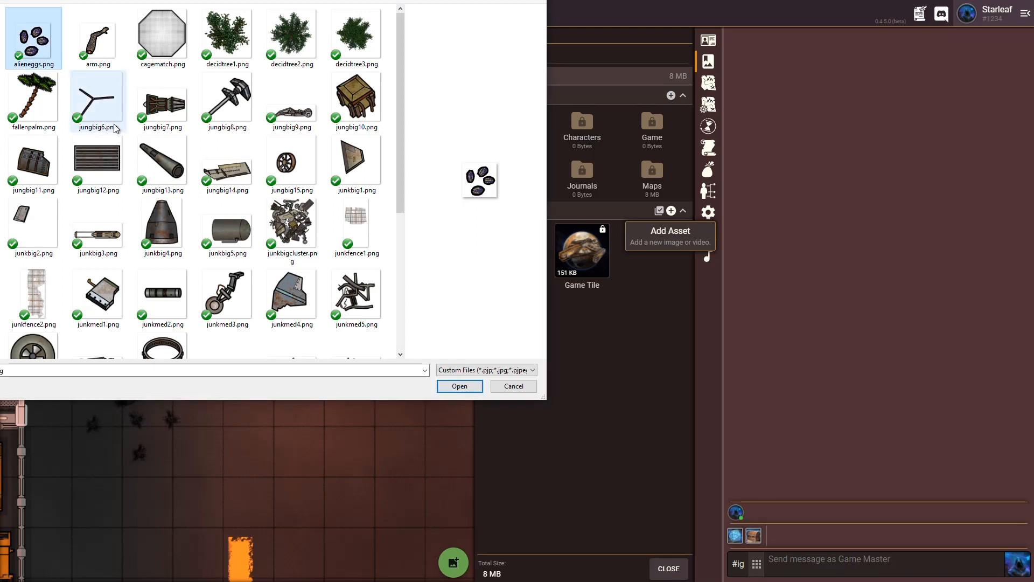
scroll(240, 304, down, 5)
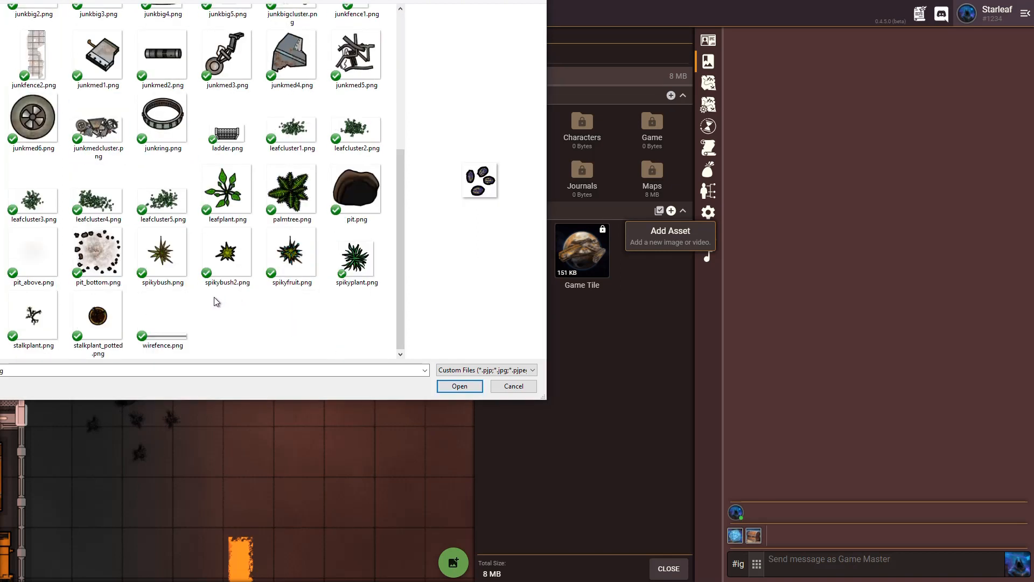
shift+click(165, 329)
scroll(186, 237, up, 5)
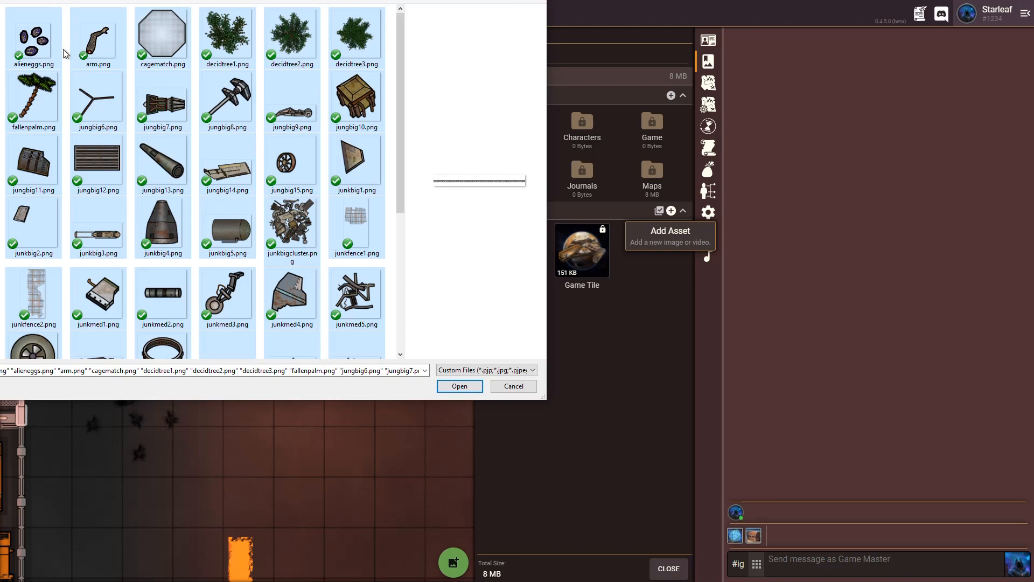
click(481, 387)
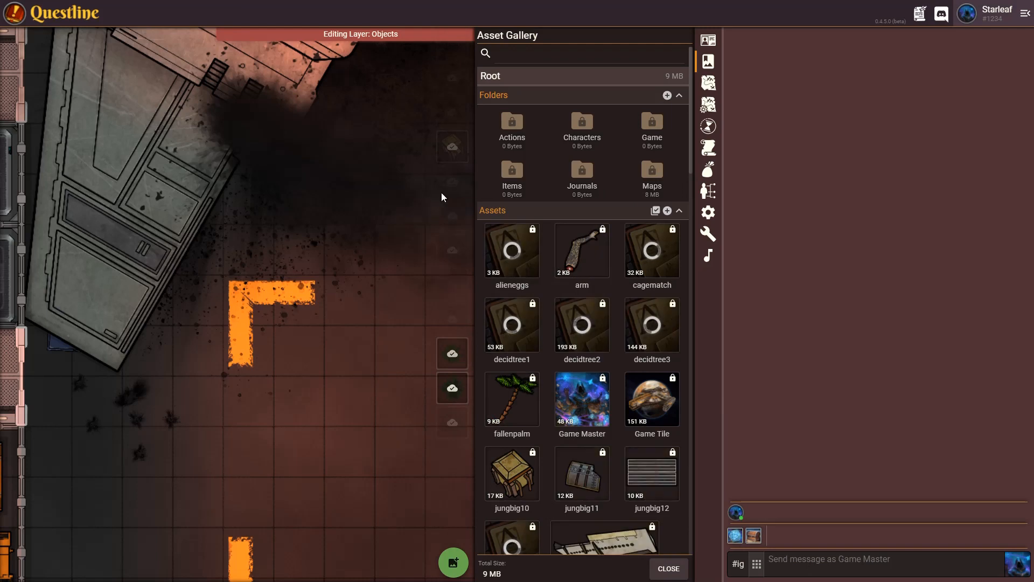
Step: Create a new gallery folder in the root and name it "Sci-fi Junk"
scroll(608, 377, down, 5)
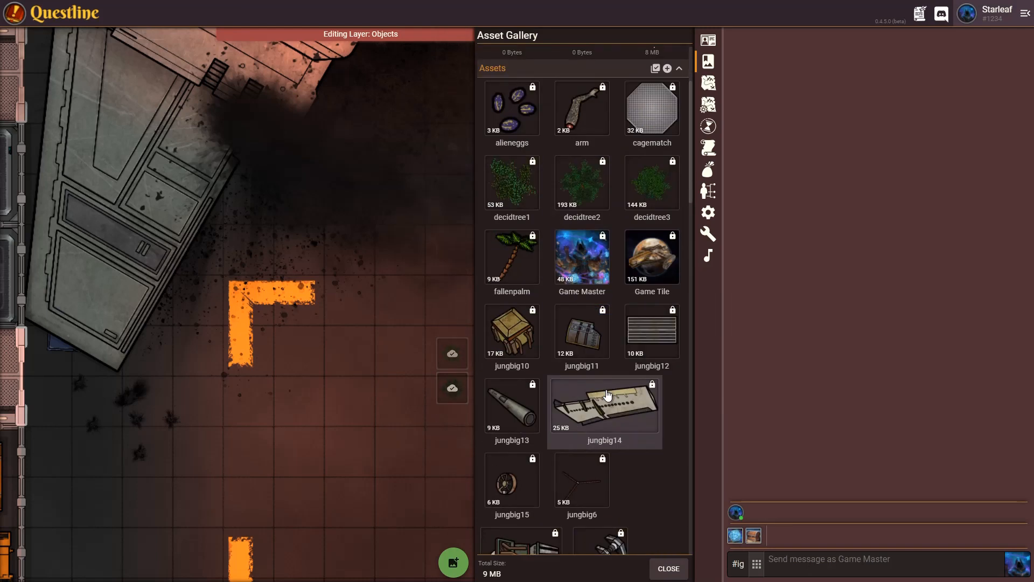
scroll(621, 407, up, 5)
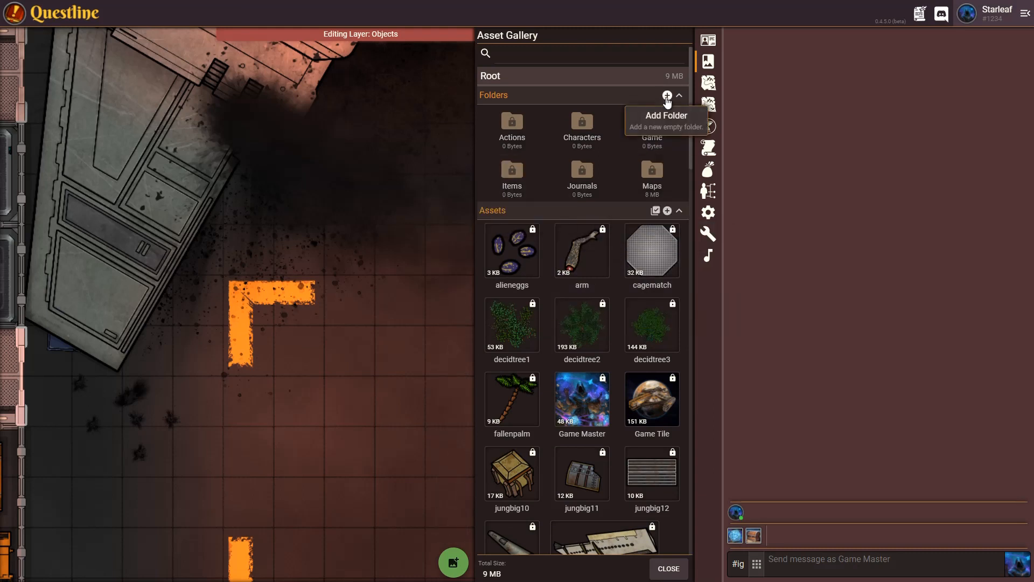
click(667, 97)
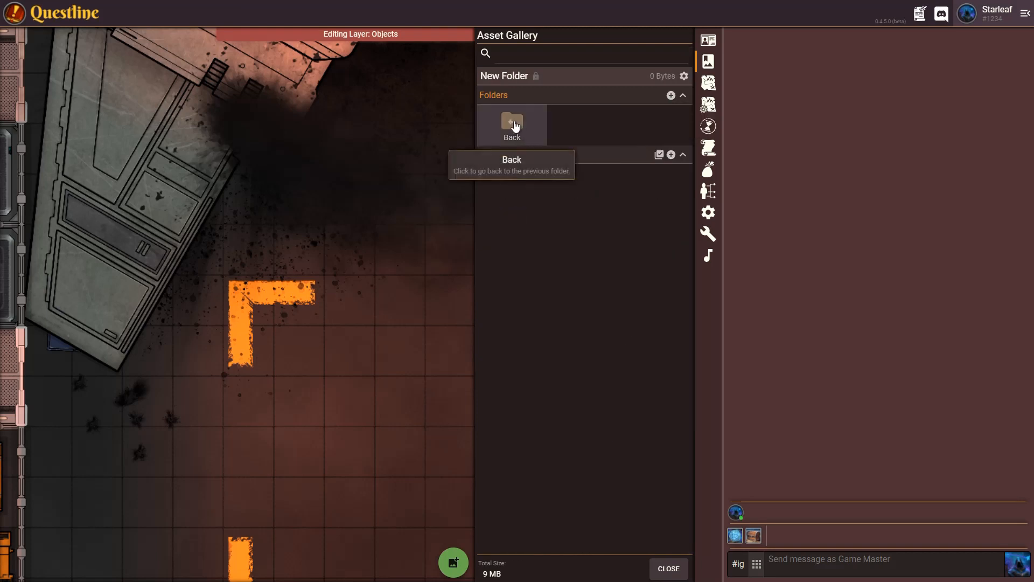
click(683, 76)
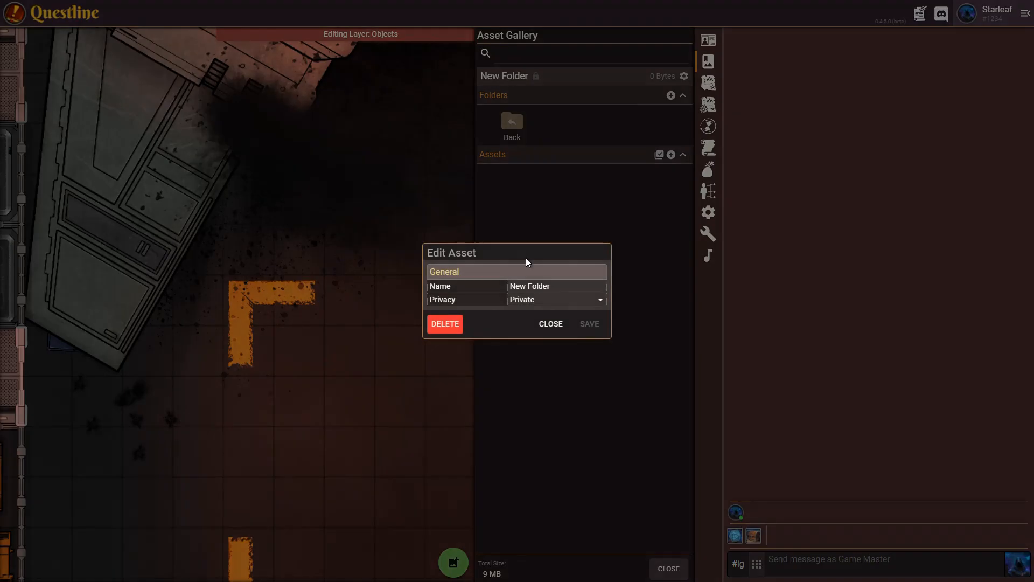
drag(568, 287, 463, 285)
text(Sci -fi Junk)
click(589, 323)
click(550, 324)
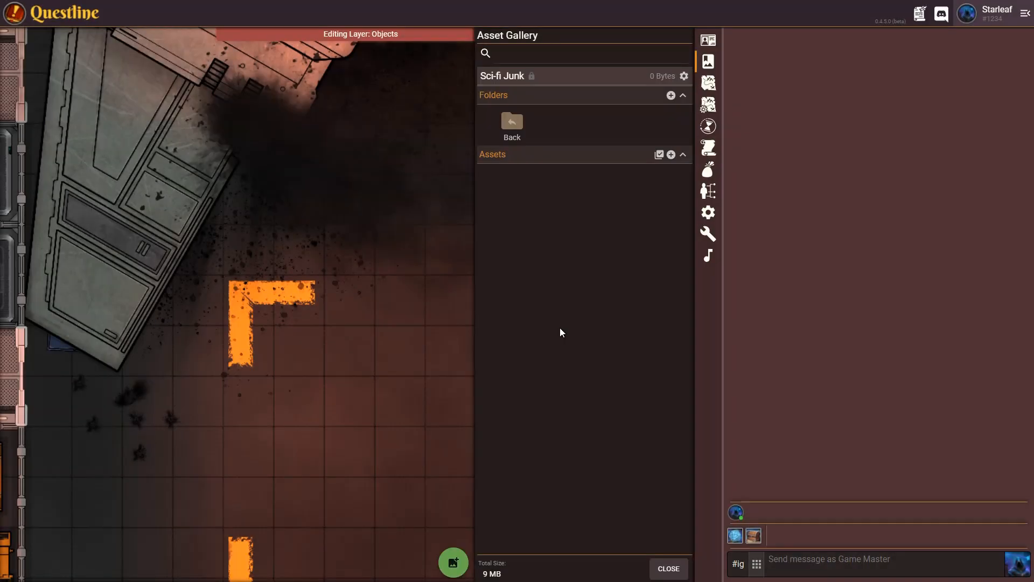
Step: Return to the root and multi-select the alieneggs, arm, cagematch, jungbig10, jungbig11 and jungbig12 assets
click(516, 129)
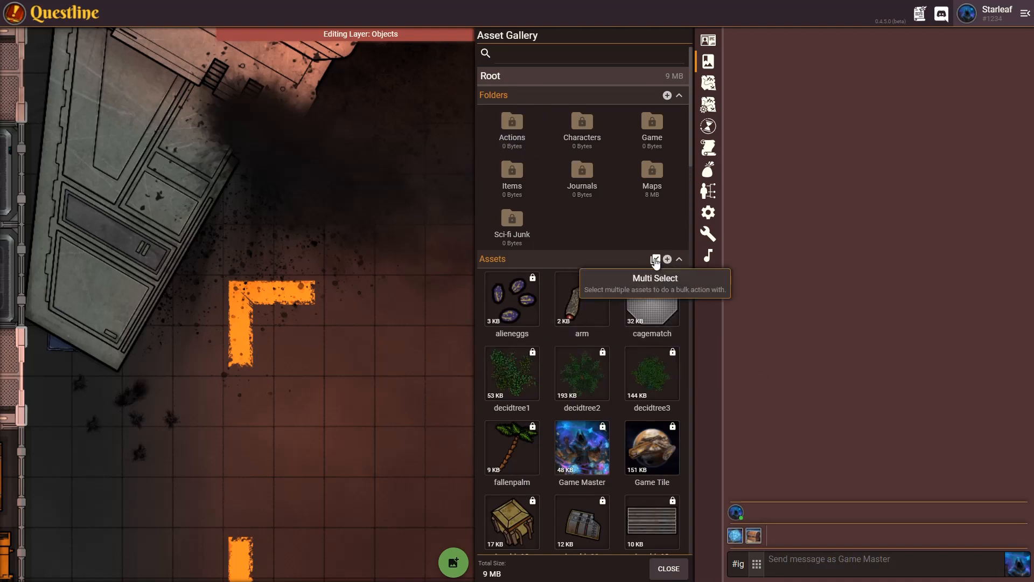
click(655, 260)
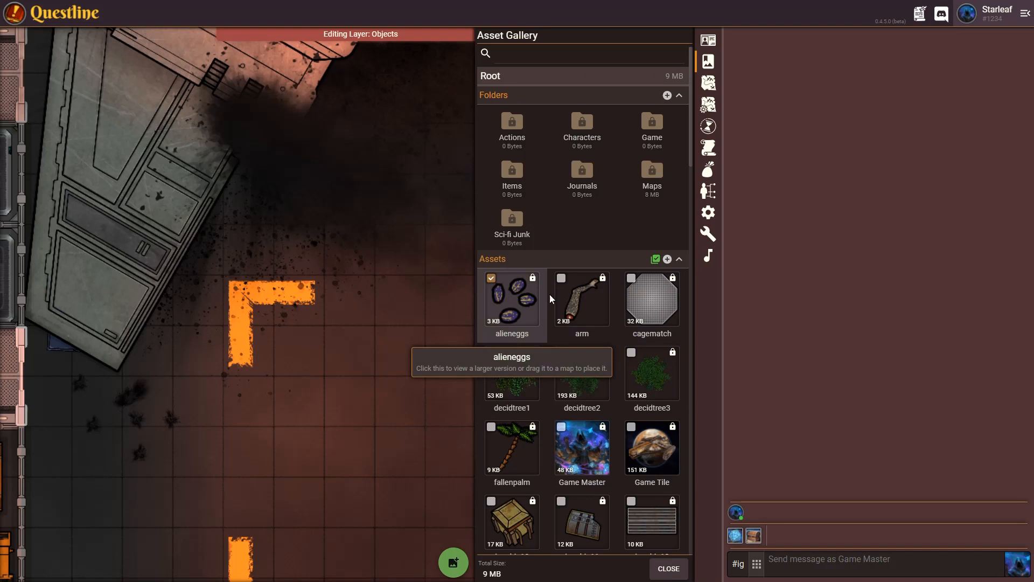
click(581, 299)
click(641, 299)
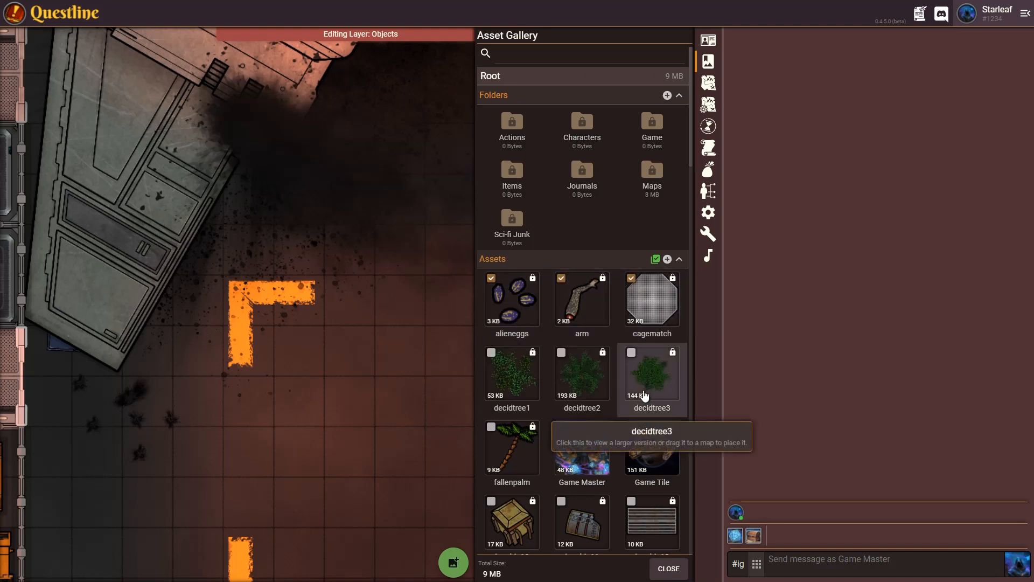
scroll(608, 413, down, 3)
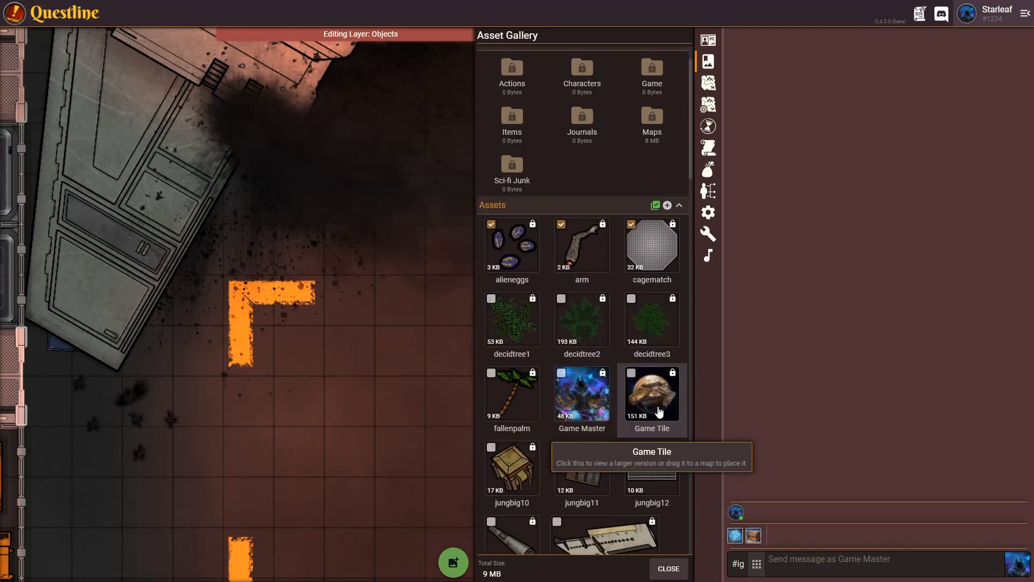
click(645, 375)
click(565, 362)
click(510, 357)
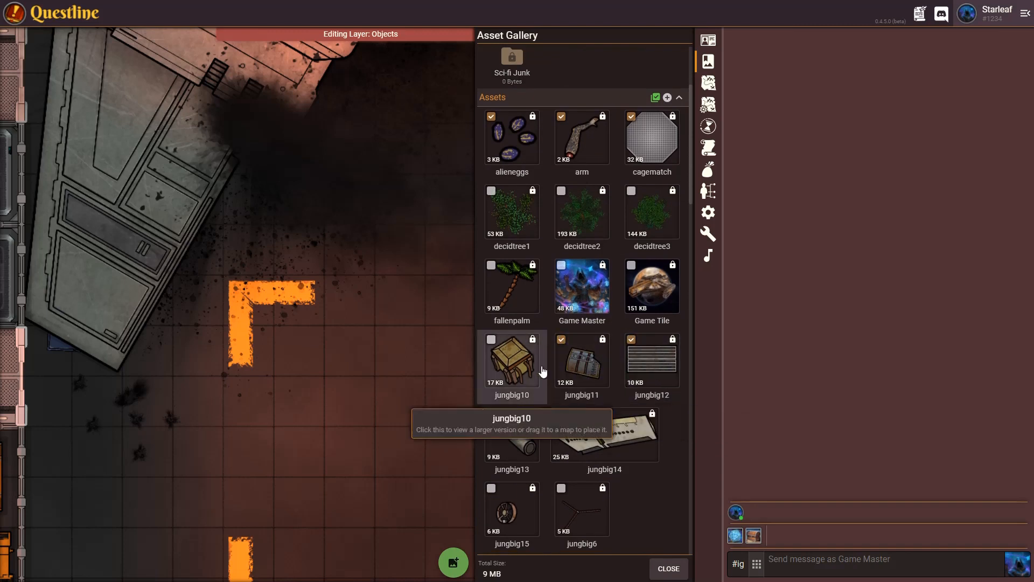
Step: Add jungbig13, jungbig14, jungbig15, jungbig6 through jungbig9, junkbig1 and junkbig2 to the asset selection
scroll(580, 382, down, 2)
click(514, 401)
click(582, 401)
click(601, 474)
click(534, 470)
scroll(539, 442, down, 3)
click(554, 398)
click(511, 462)
click(602, 457)
Step: Add junkbig3, junkbig4, junkbig5, junkbigcluster, junkfence1 and junkmed1 through junkmed4 to the asset selection
scroll(598, 409, down, 5)
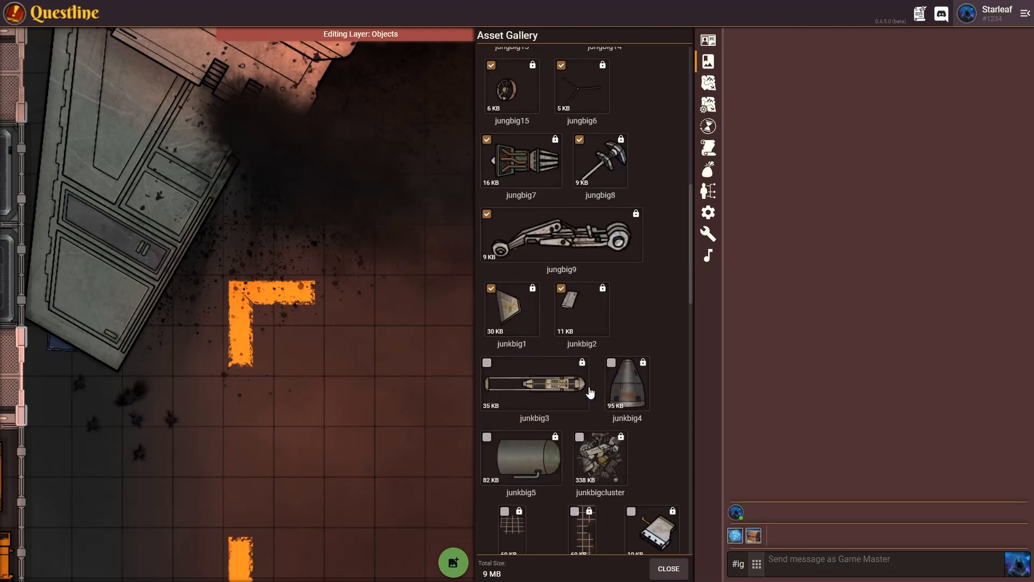
click(554, 272)
click(627, 272)
click(605, 354)
click(521, 342)
click(512, 417)
click(652, 417)
click(653, 490)
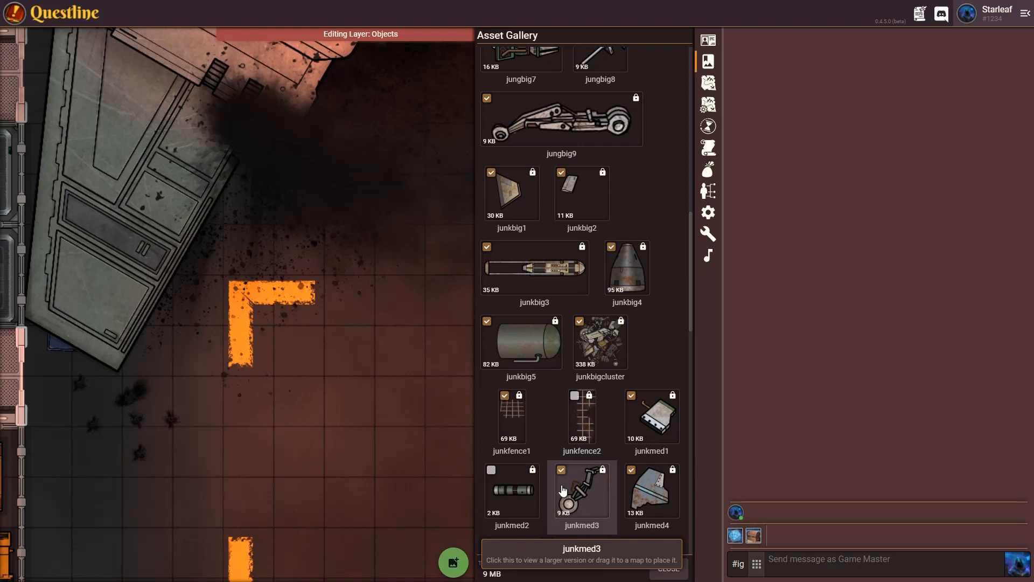
click(581, 487)
click(511, 487)
Step: Add junkmed5, junkmed6, junkmedcluster, junkring and ladder to the asset selection
scroll(512, 458, down, 4)
click(510, 351)
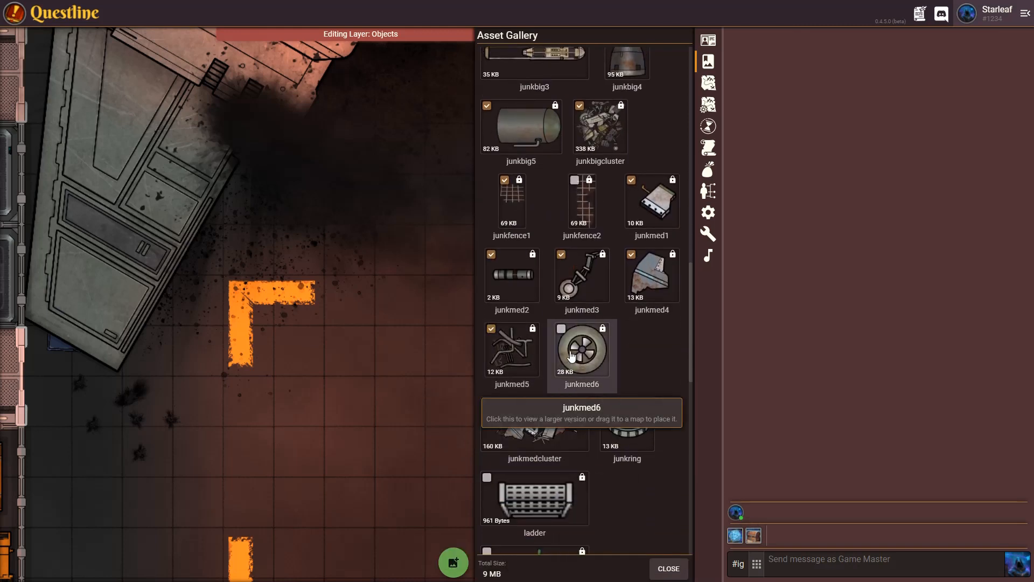
click(582, 347)
click(624, 421)
click(560, 425)
scroll(559, 409, down, 3)
Step: Move all the selected assets into the Sci-fi Junk folder
scroll(559, 410, down, 8)
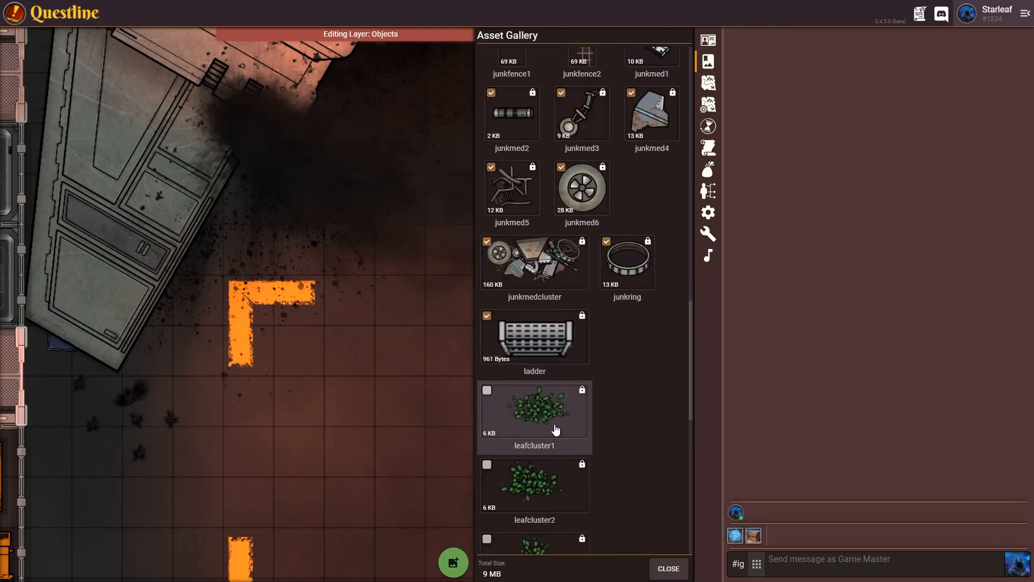
scroll(589, 458, down, 3)
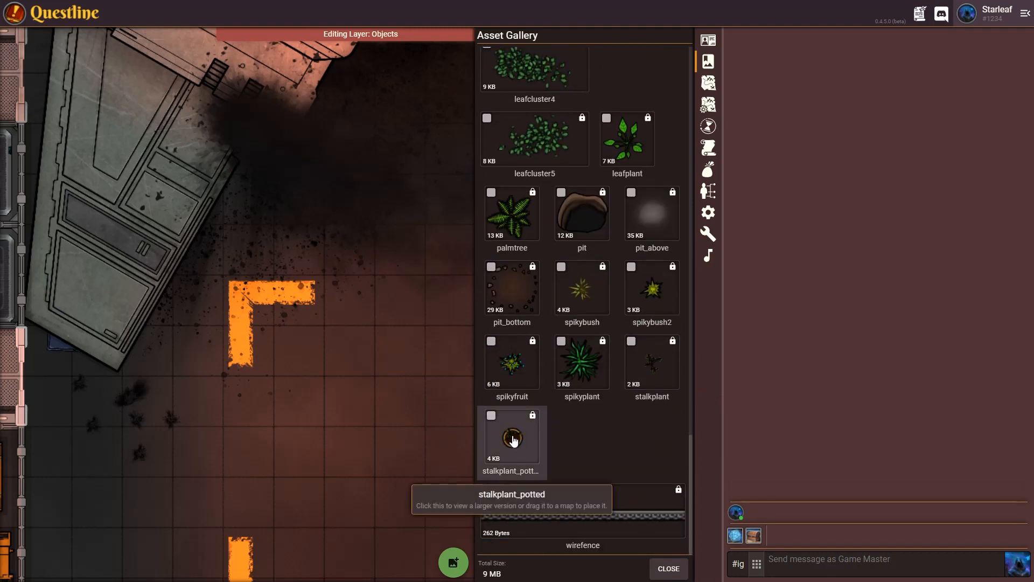
scroll(558, 391, up, 15)
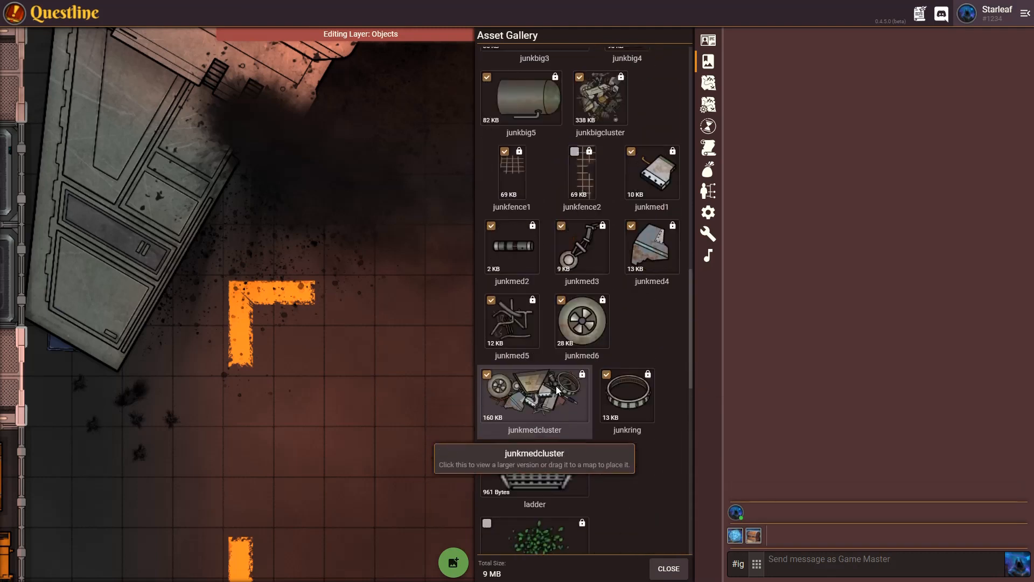
scroll(558, 391, up, 12)
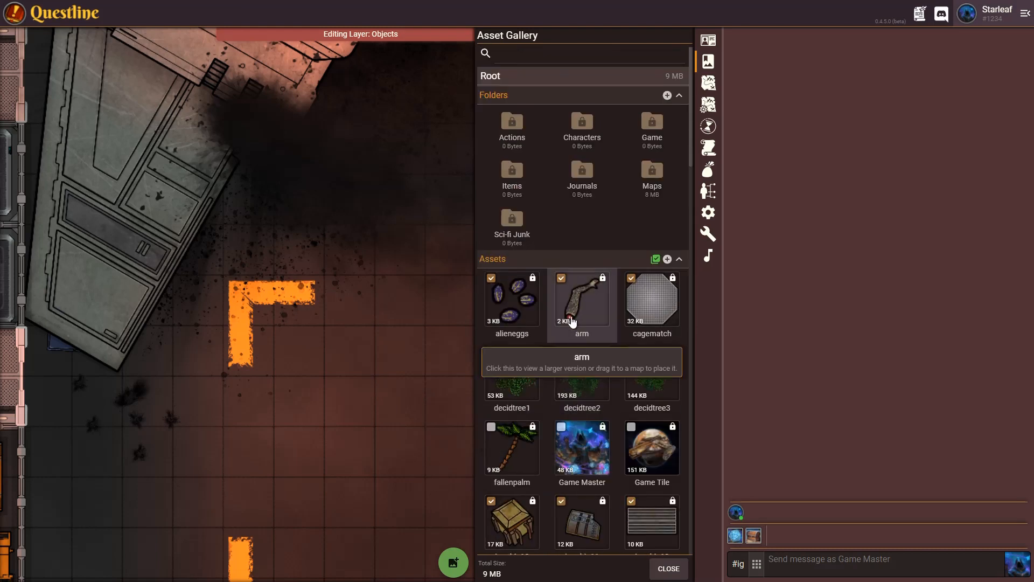
drag(582, 304, 517, 224)
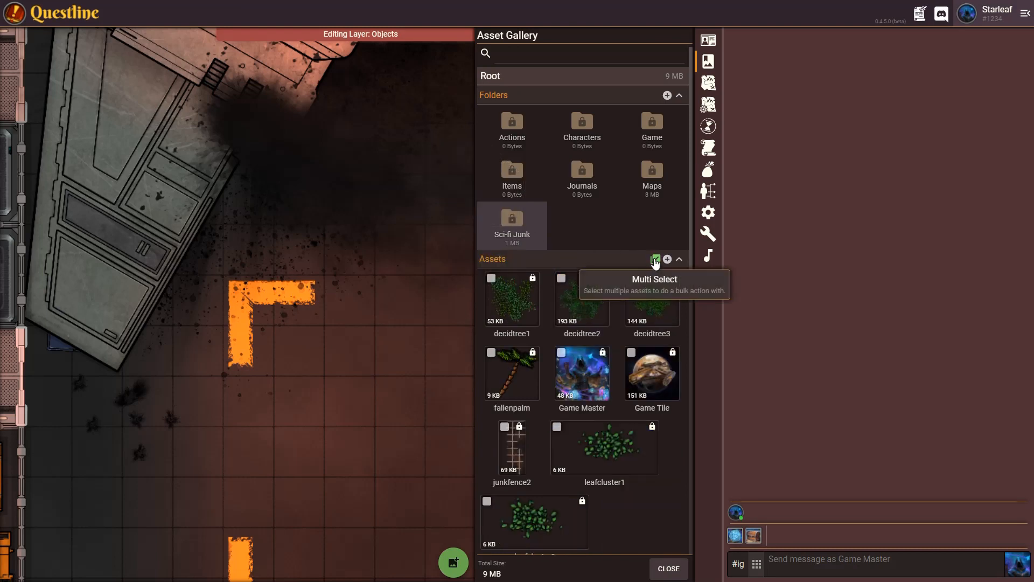
Step: Turn off multi-select and move the leftover junkfence2 asset into the Sci-fi Junk folder
scroll(600, 427, down, 1)
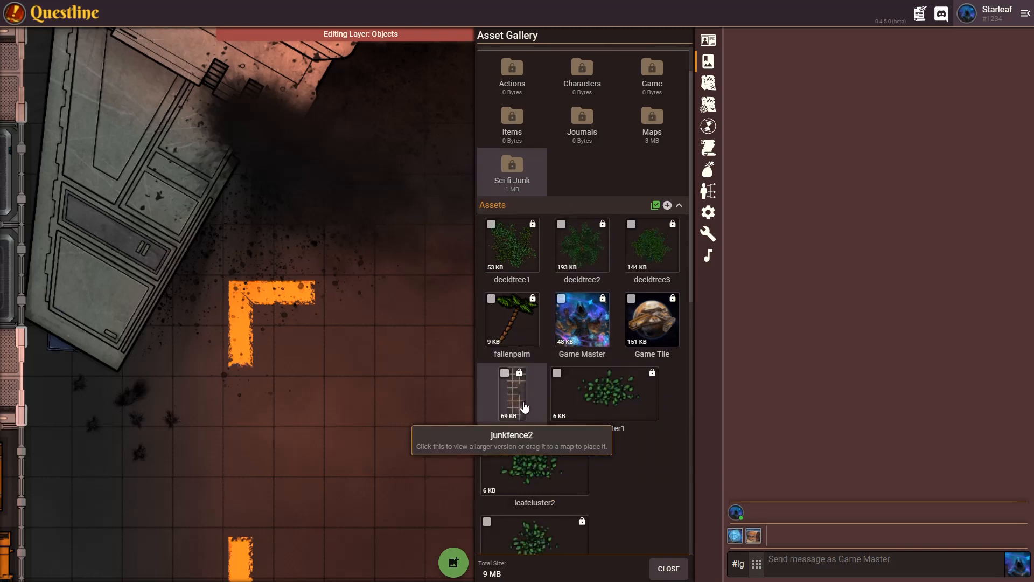
click(655, 206)
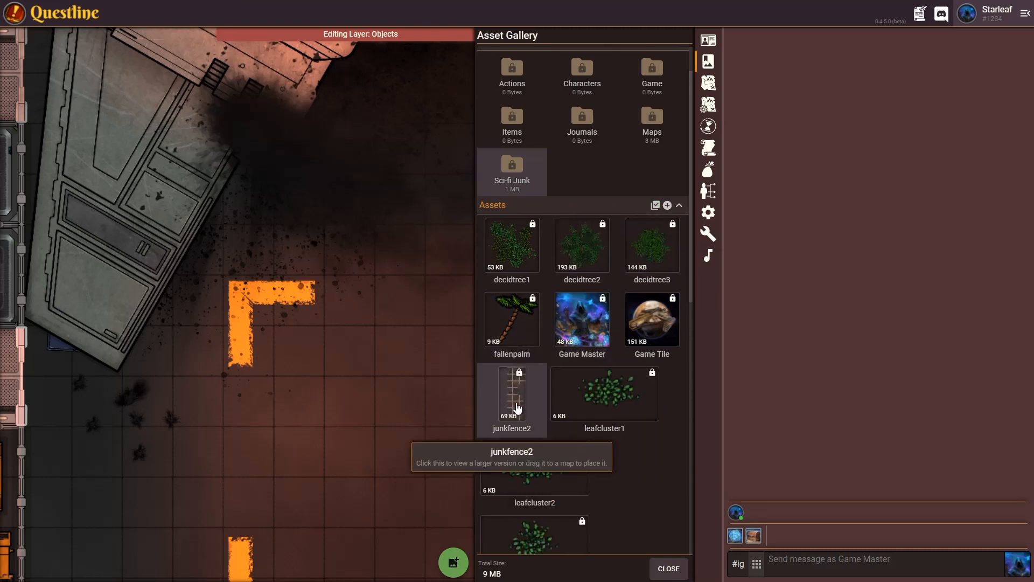
drag(512, 408, 516, 174)
Step: Open the Sci-fi Junk folder to review the assets stored in it
scroll(567, 345, down, 6)
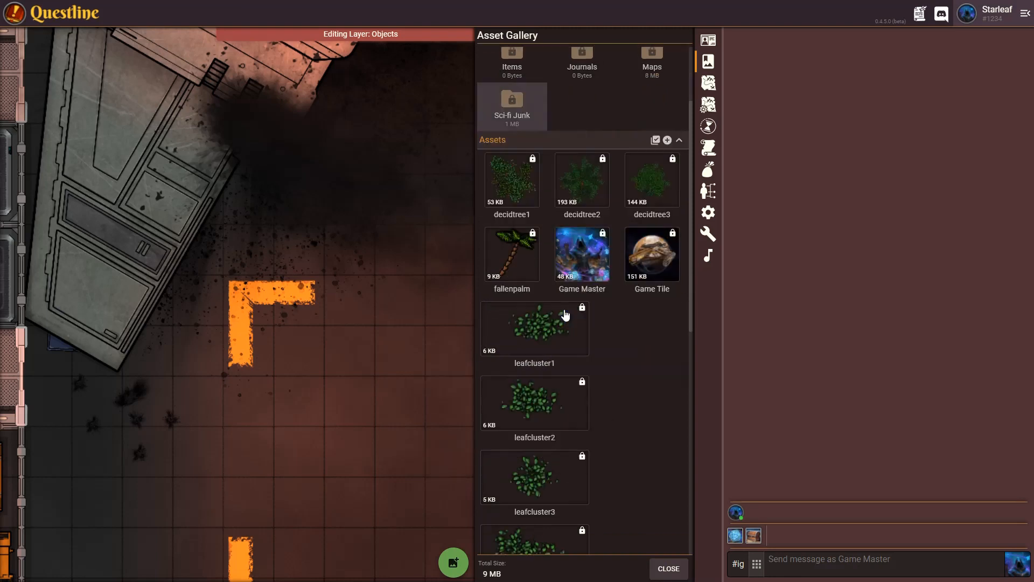
scroll(567, 362, up, 8)
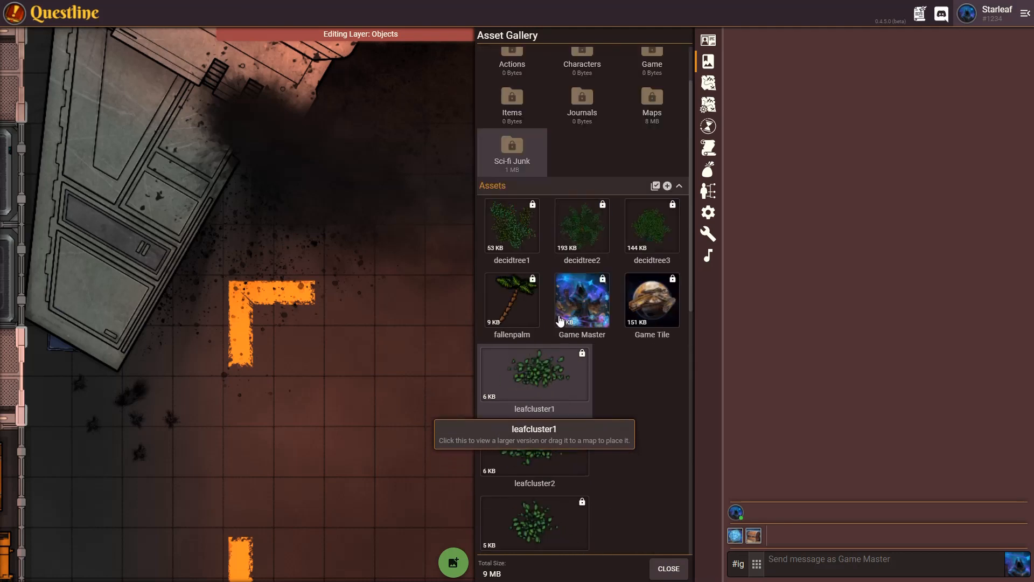
click(511, 171)
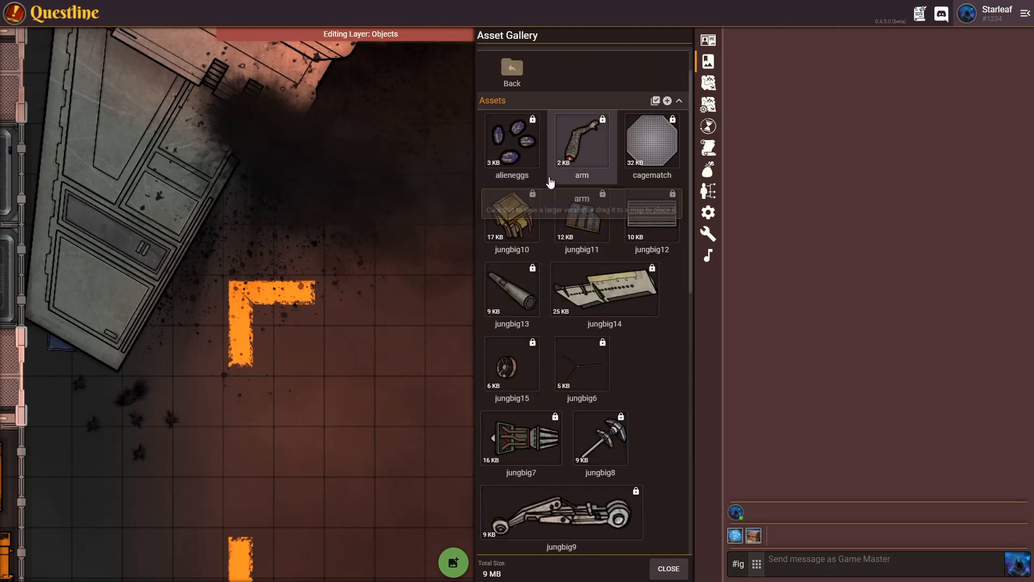
Step: Place the junkbigcluster asset from the Sci-fi Junk folder on the map, over the crashed ship's grey wing
scroll(553, 323, down, 5)
scroll(564, 427, down, 5)
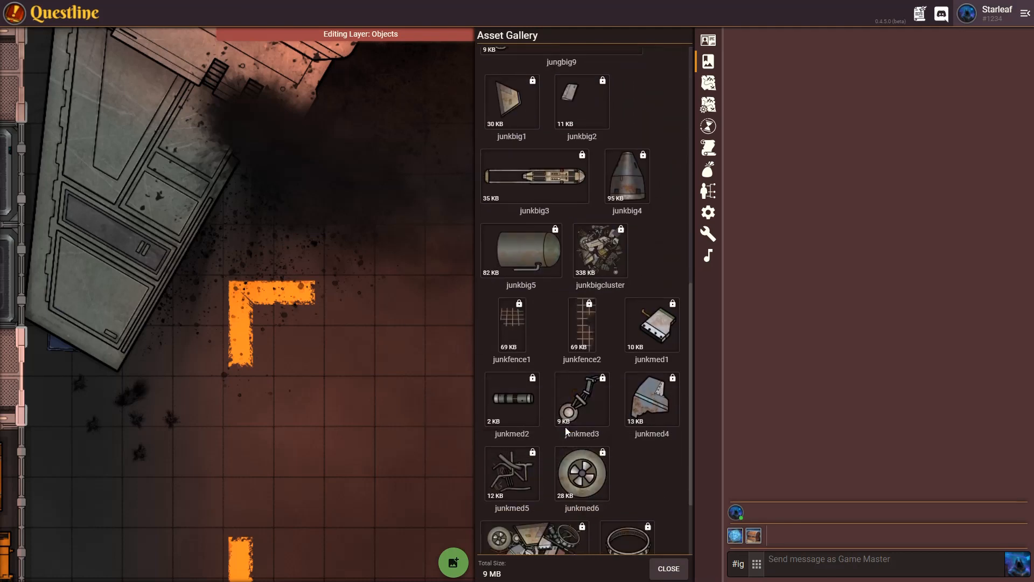
scroll(599, 476, down, 2)
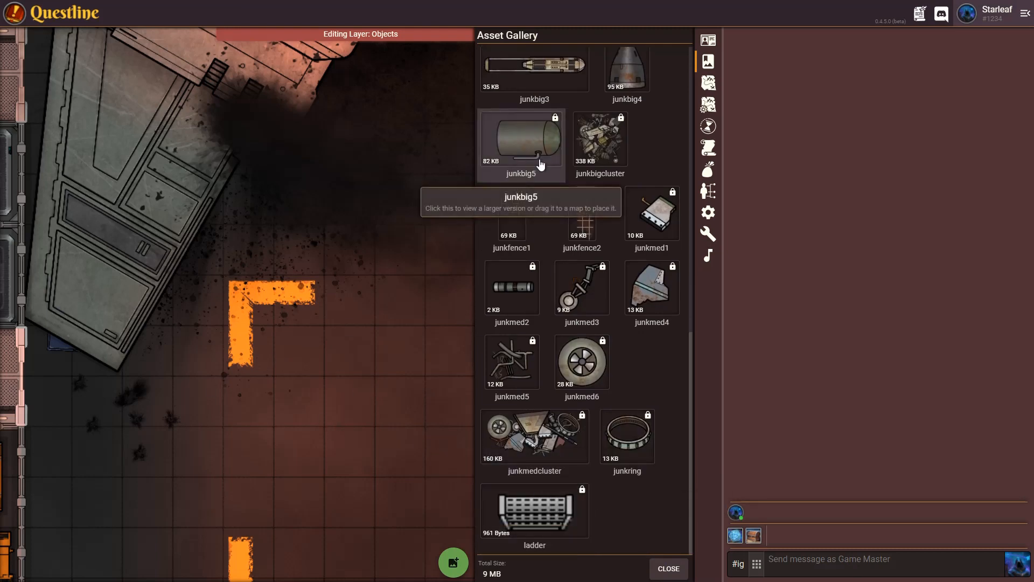
drag(610, 142, 251, 301)
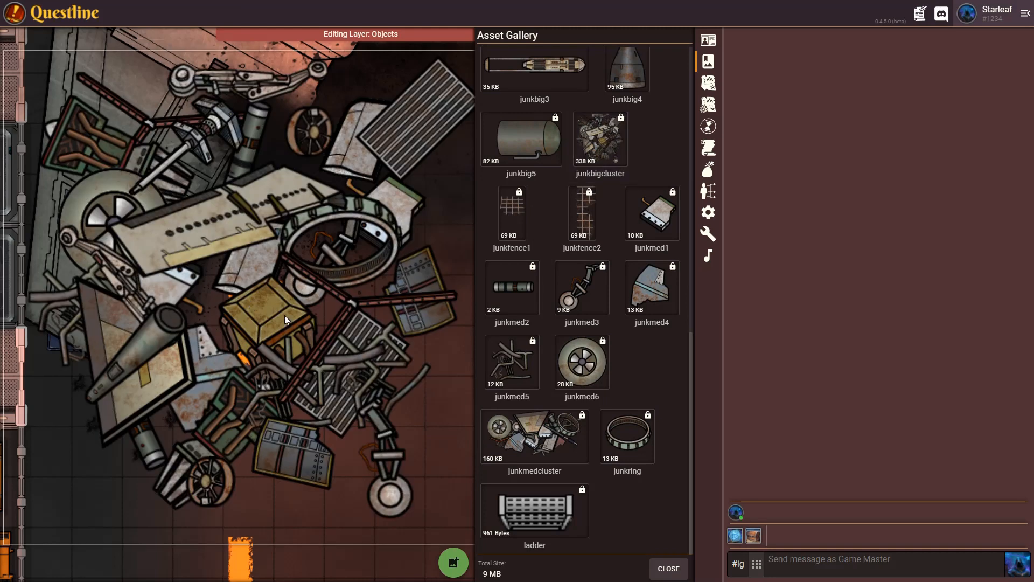
Step: Shrink the junk cluster on the map and move it to the floor just below the lower-right orange corner marker
scroll(285, 315, down, 4)
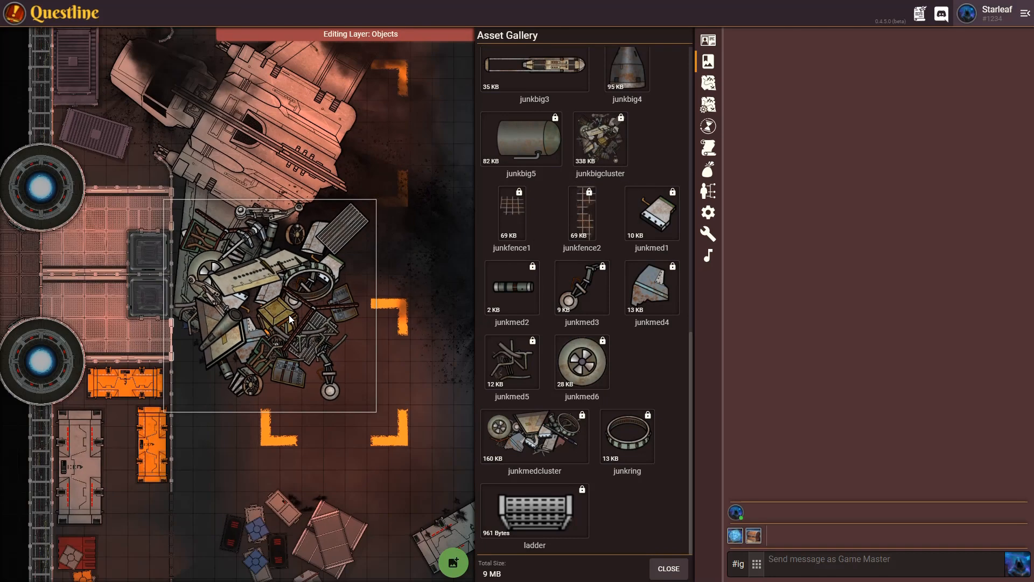
scroll(302, 326, down, 2)
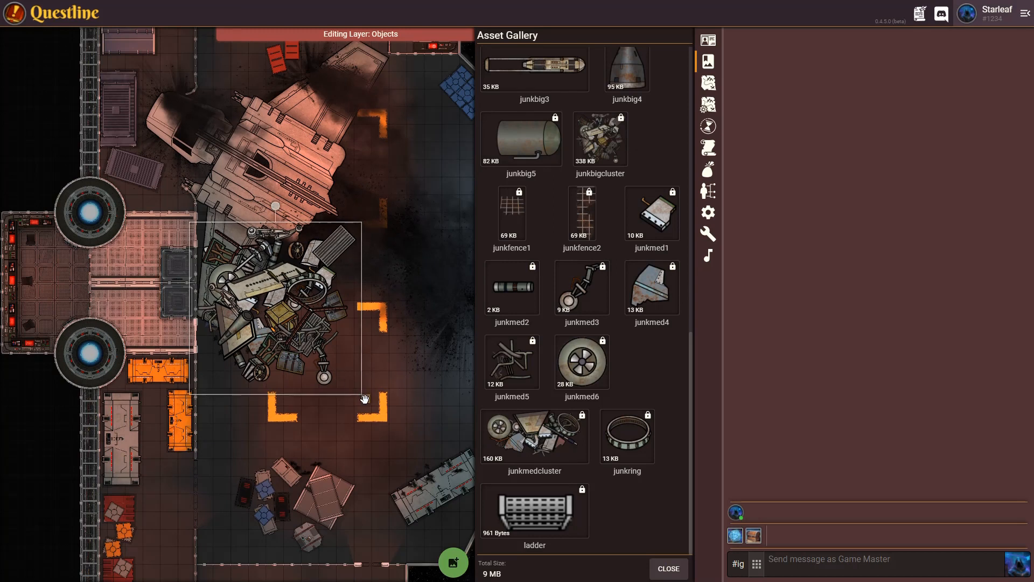
drag(366, 398, 372, 459)
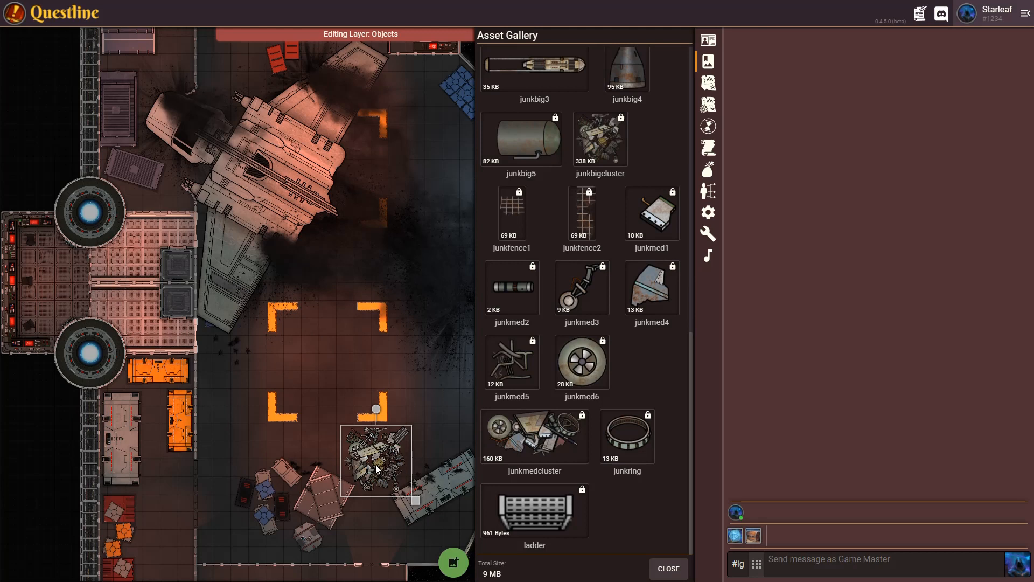
scroll(371, 466, up, 4)
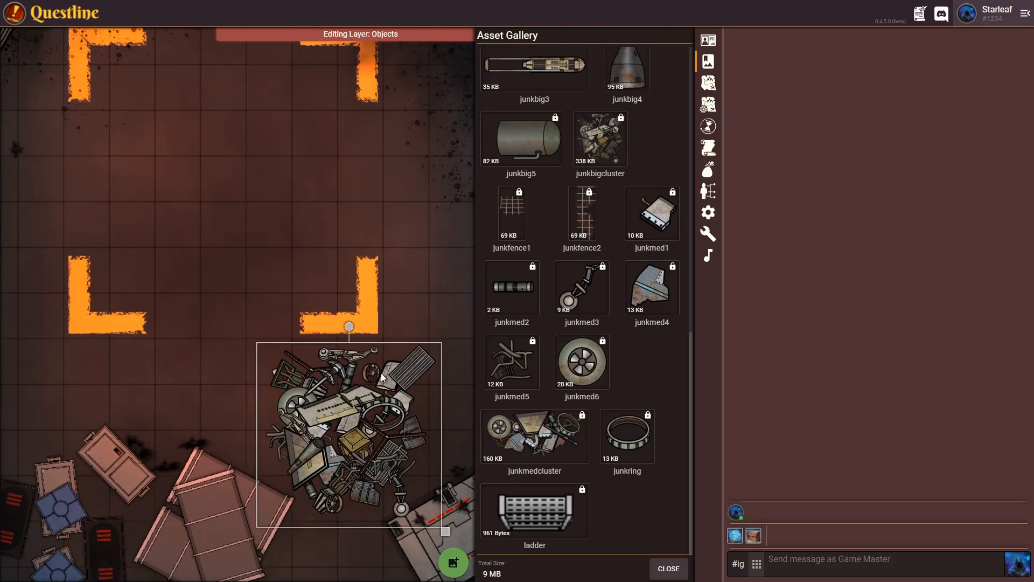
scroll(565, 293, up, 10)
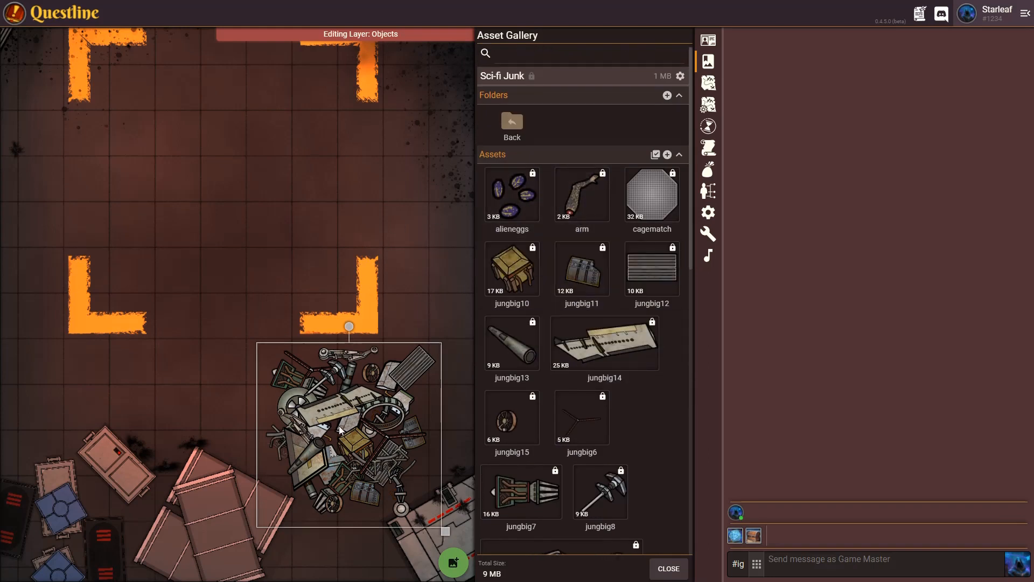
drag(359, 453, 354, 429)
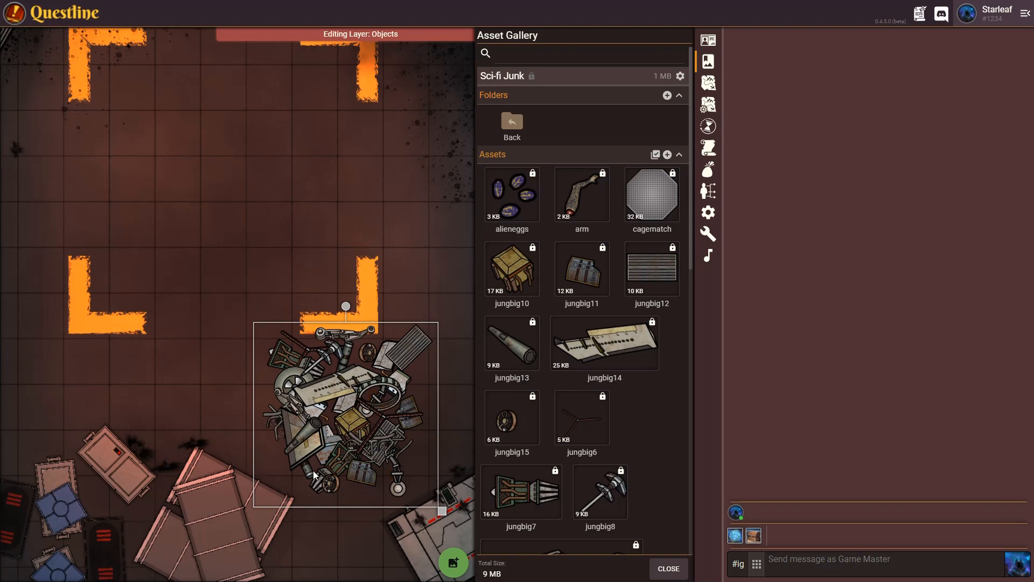
scroll(293, 262, down, 3)
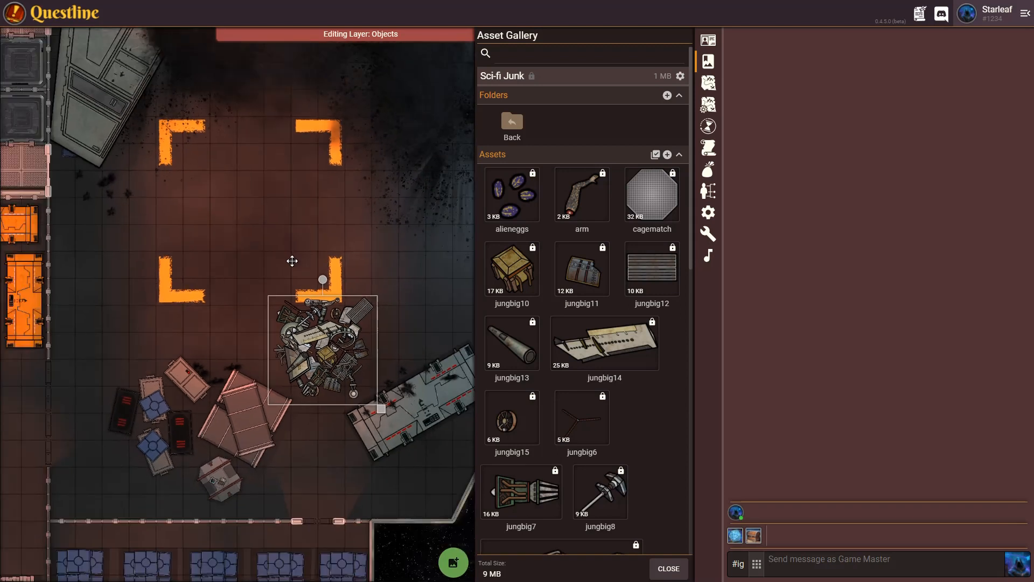
Step: Return to the root asset folder and view the details of the spikyplant asset, leaving them unchanged
click(514, 130)
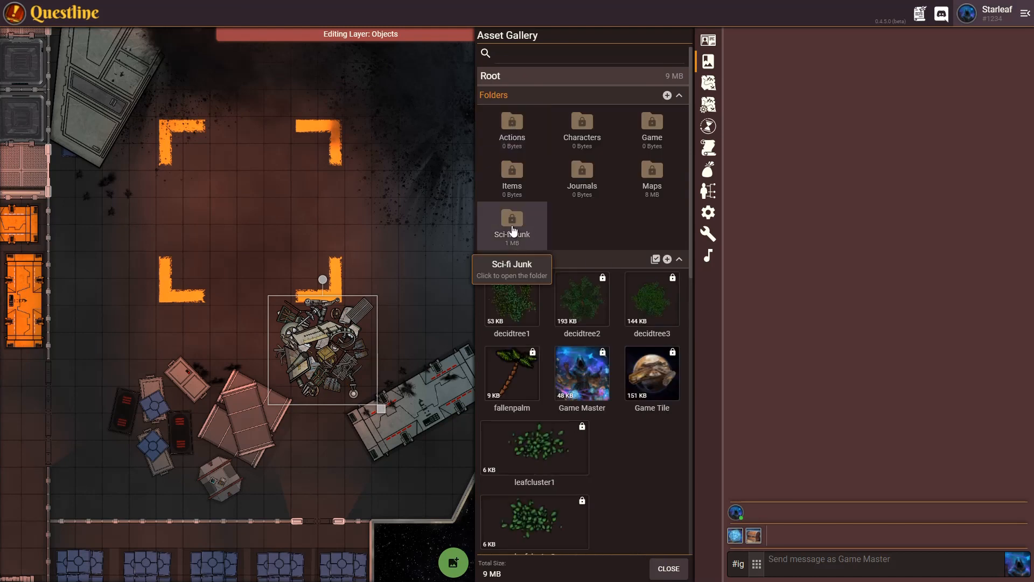
scroll(633, 395, down, 10)
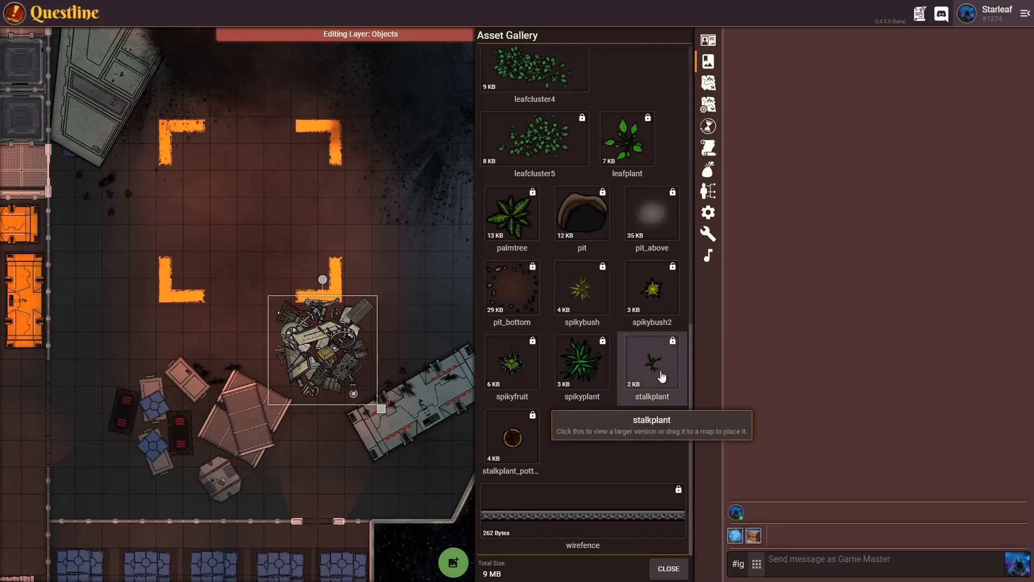
click(585, 368)
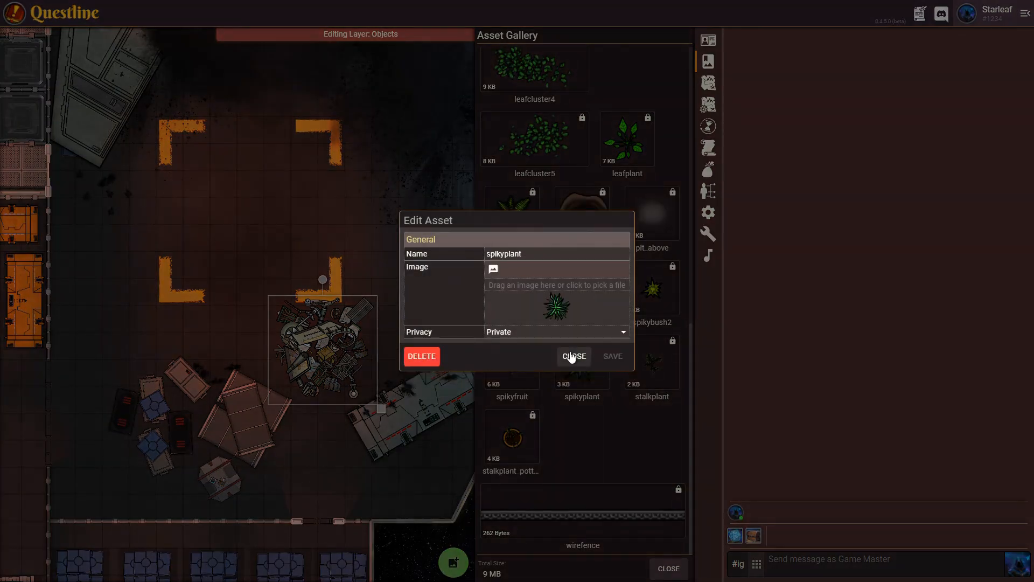
click(570, 356)
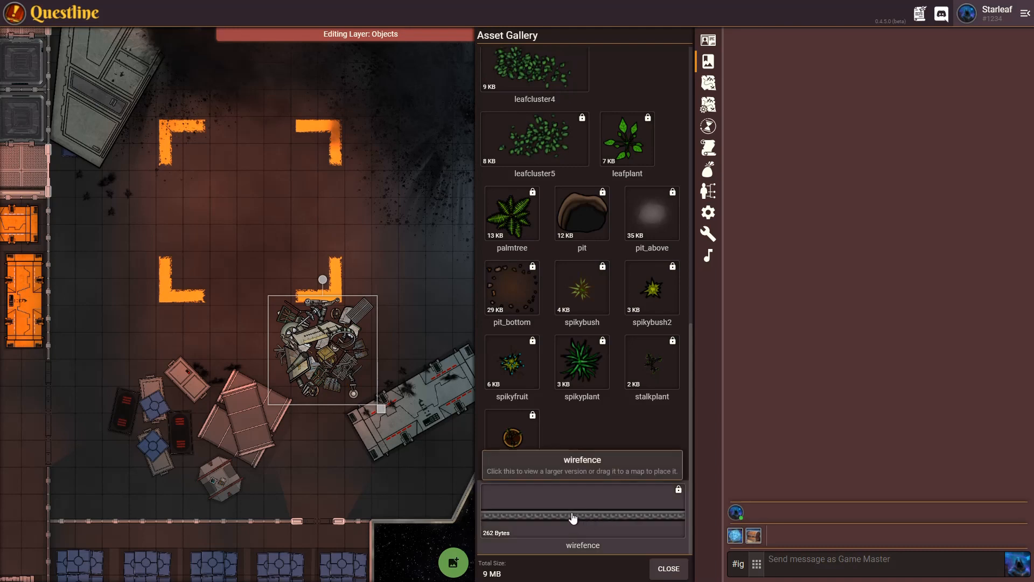
Step: Move the wirefence asset from the root folder into the Sci-fi Junk folder and check that folder's contents
drag(570, 521, 580, 185)
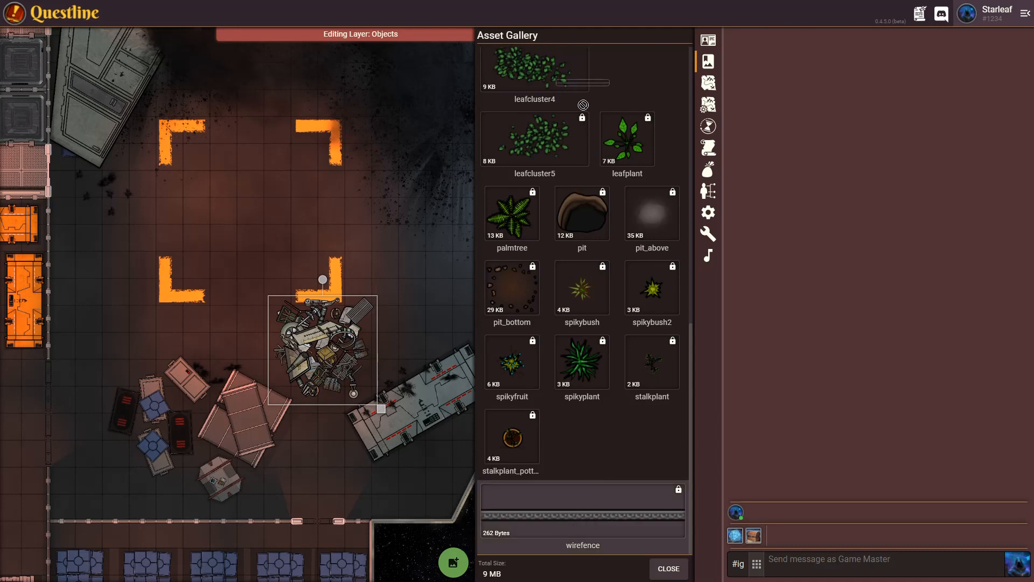
drag(577, 58, 513, 222)
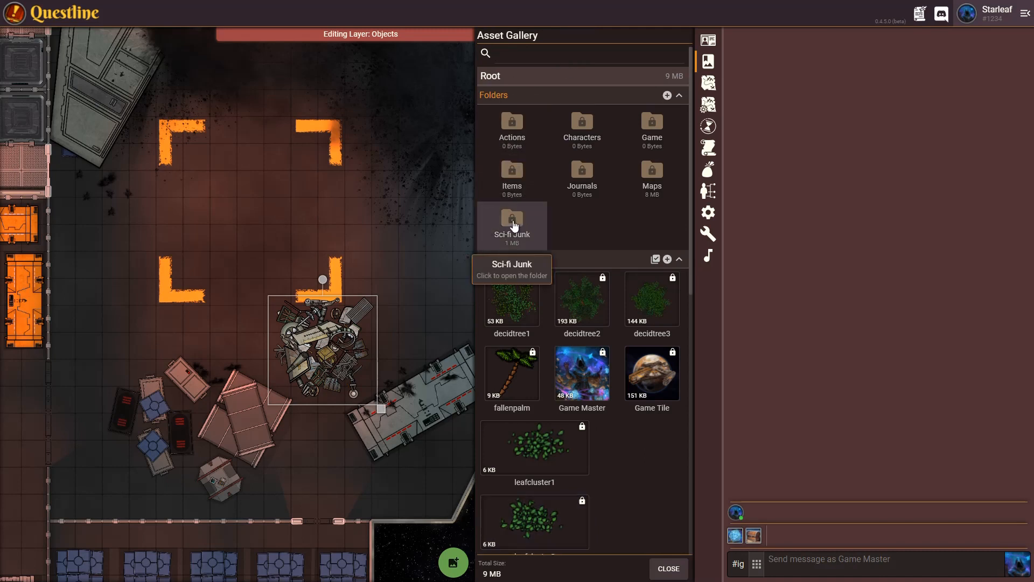
click(512, 225)
scroll(598, 339, down, 6)
scroll(602, 339, up, 6)
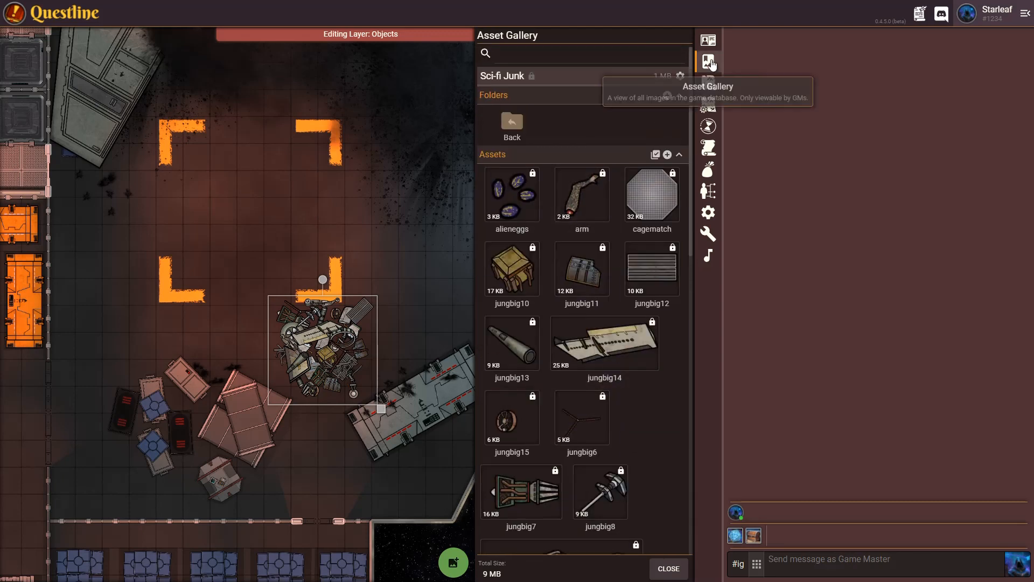
Step: Multi-select decidtree1, decidtree2 and decidtree3 in the root folder and place them together on the map between the orange corner markers
click(511, 125)
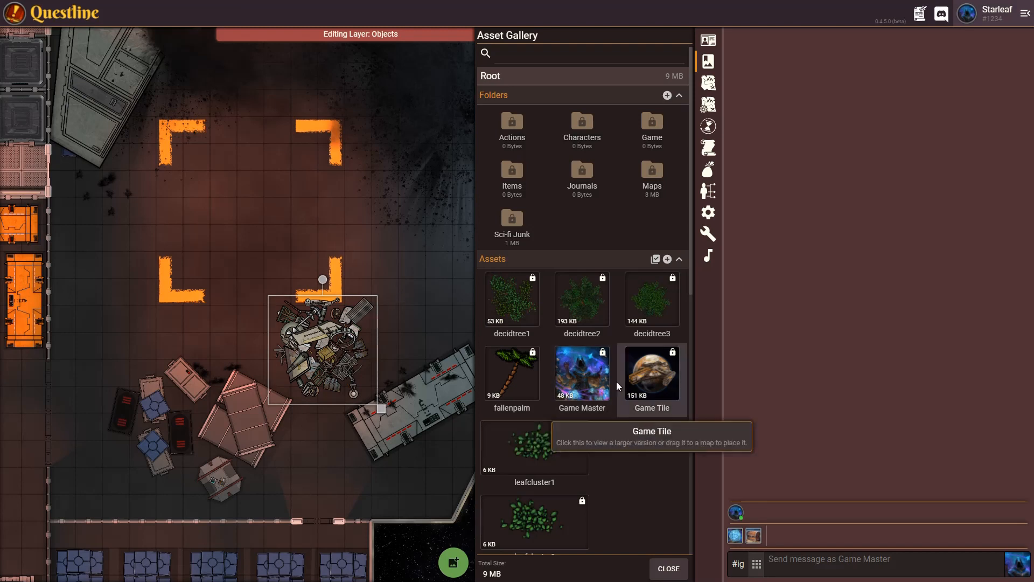
scroll(620, 258, down, 1)
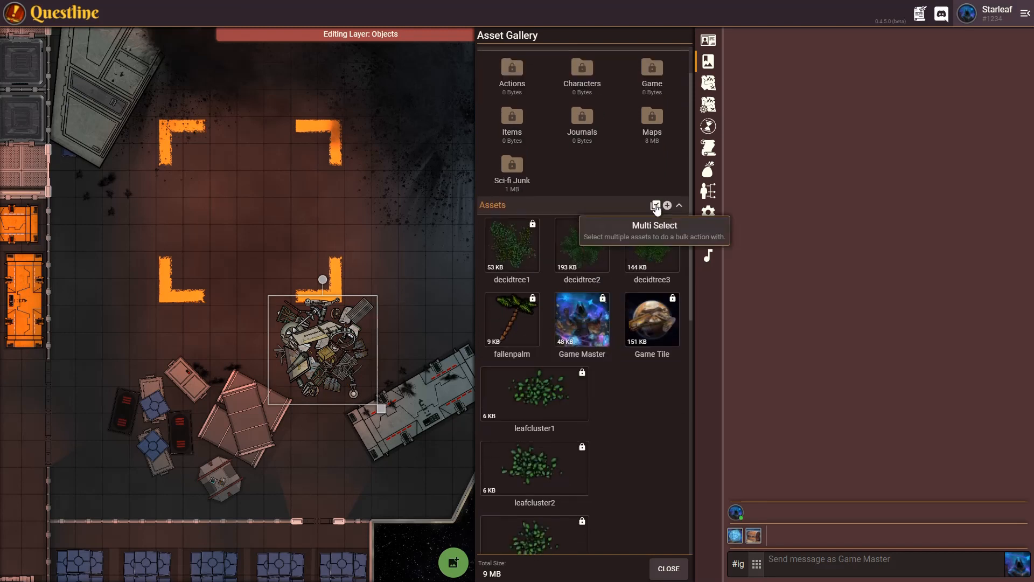
click(655, 205)
click(533, 248)
click(630, 257)
drag(630, 257, 231, 219)
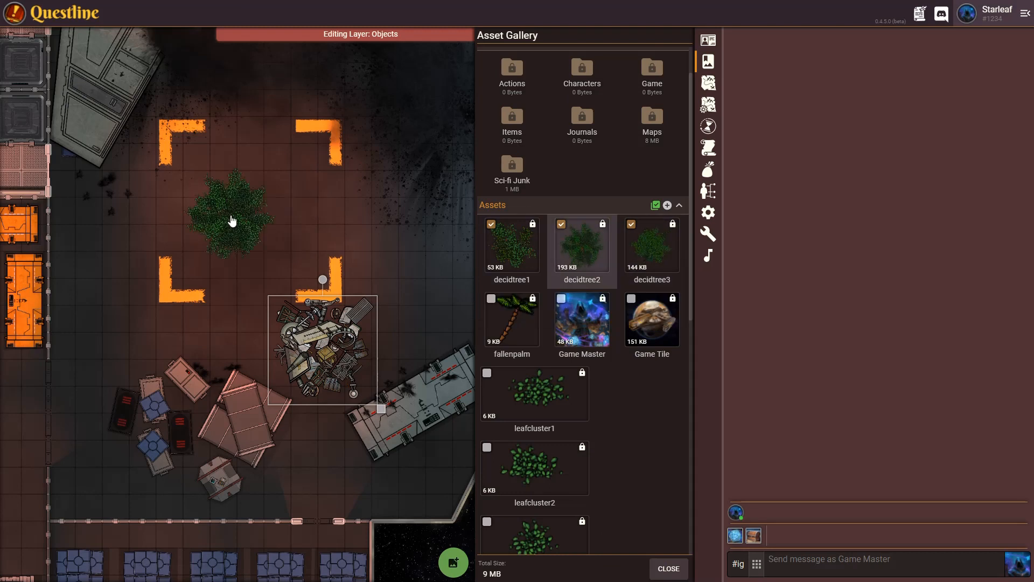
Step: Close the gallery and separate the stacked trees, moving one beside the right-hand orange markers and another outside the lower-left marker
click(668, 568)
click(213, 226)
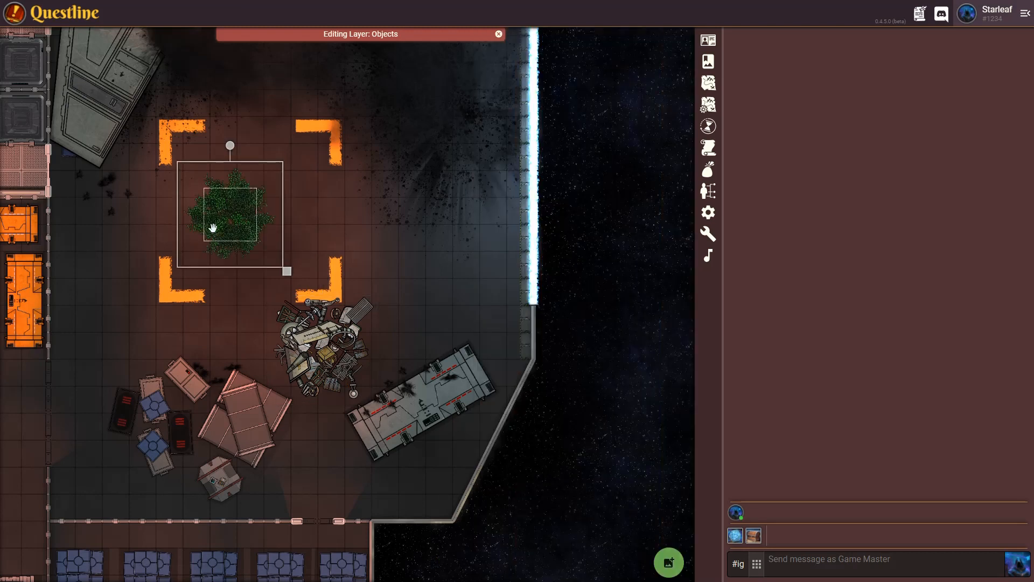
drag(243, 218, 351, 211)
click(190, 246)
drag(191, 246, 111, 321)
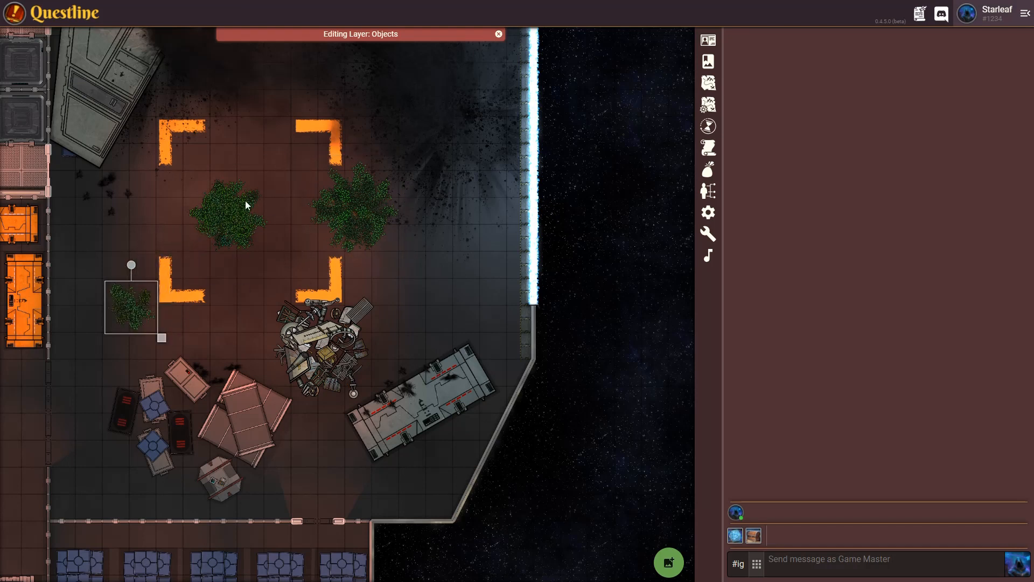
Step: Reopen the Asset Gallery and share the Game Tile asset's image to the chat from its details
click(708, 61)
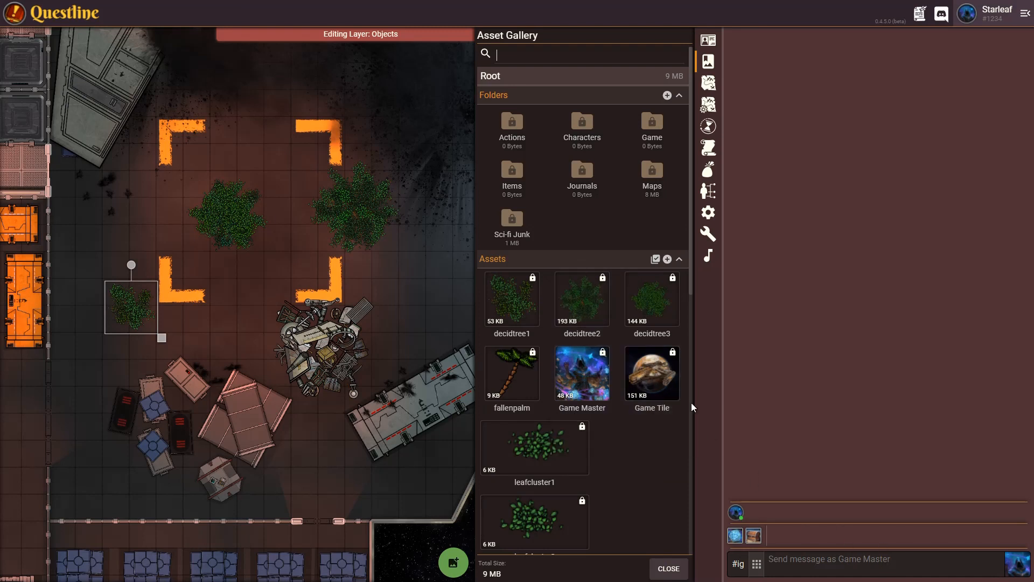
click(650, 377)
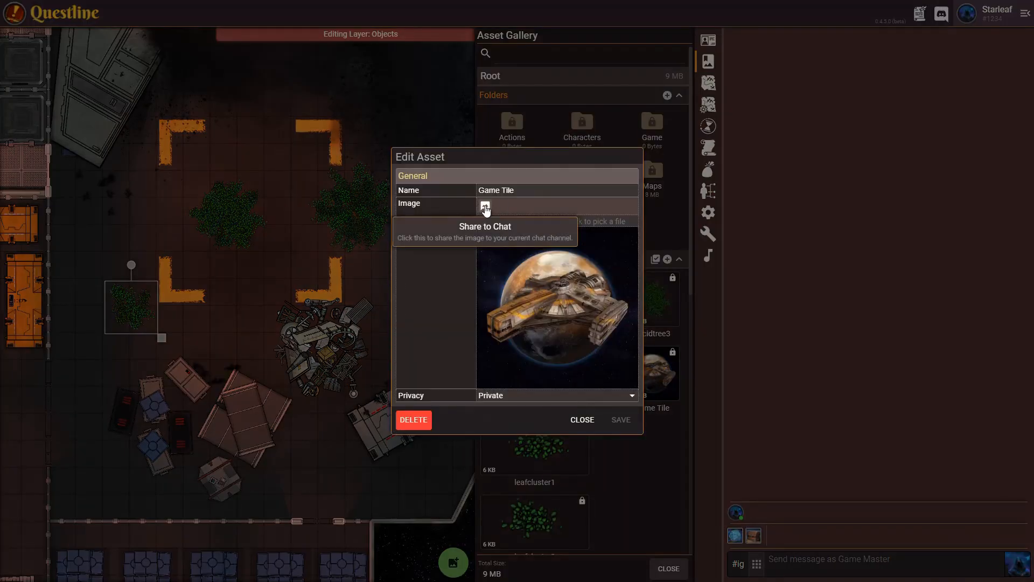
click(485, 206)
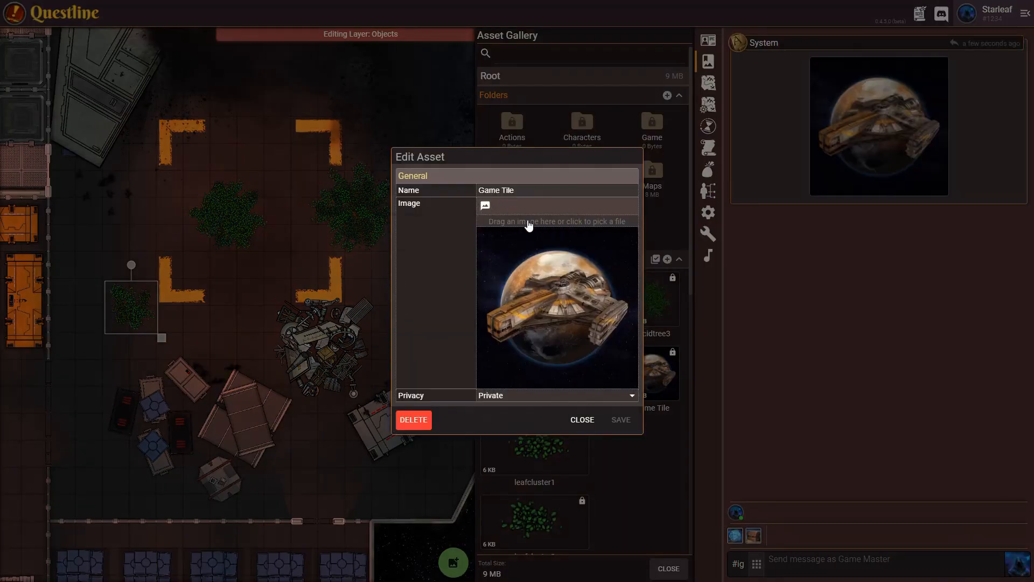
click(584, 420)
Step: Insert the Game Master asset into the chat message as an image link and send it
drag(579, 372, 859, 567)
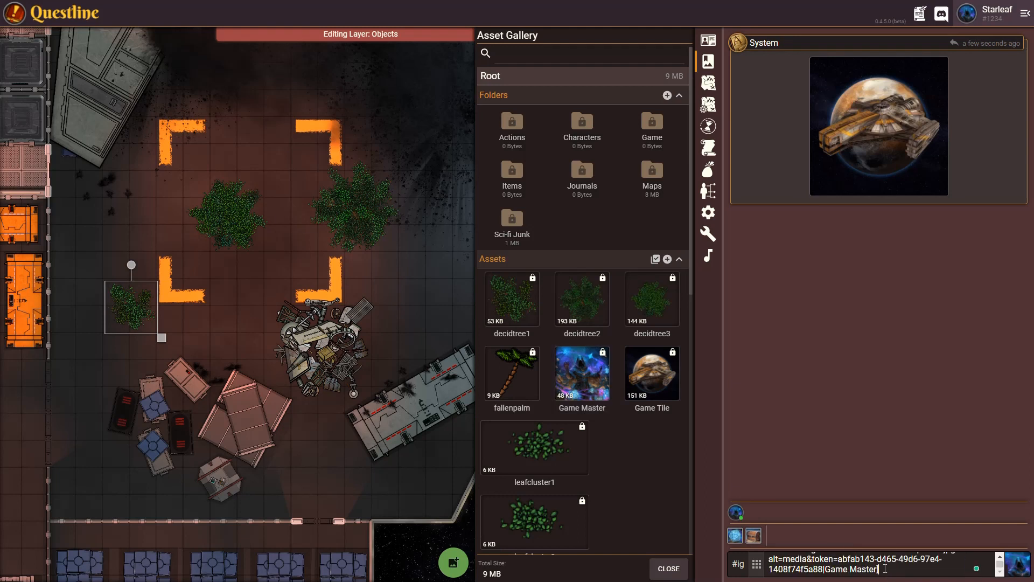
scroll(884, 568, up, 2)
scroll(806, 560, down, 2)
scroll(852, 568, up, 2)
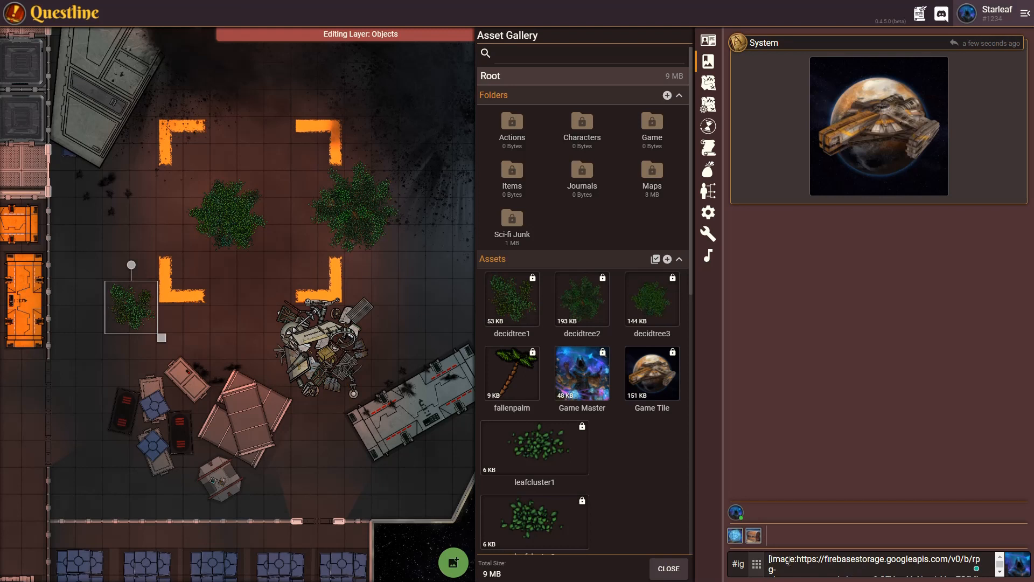
scroll(828, 562, down, 2)
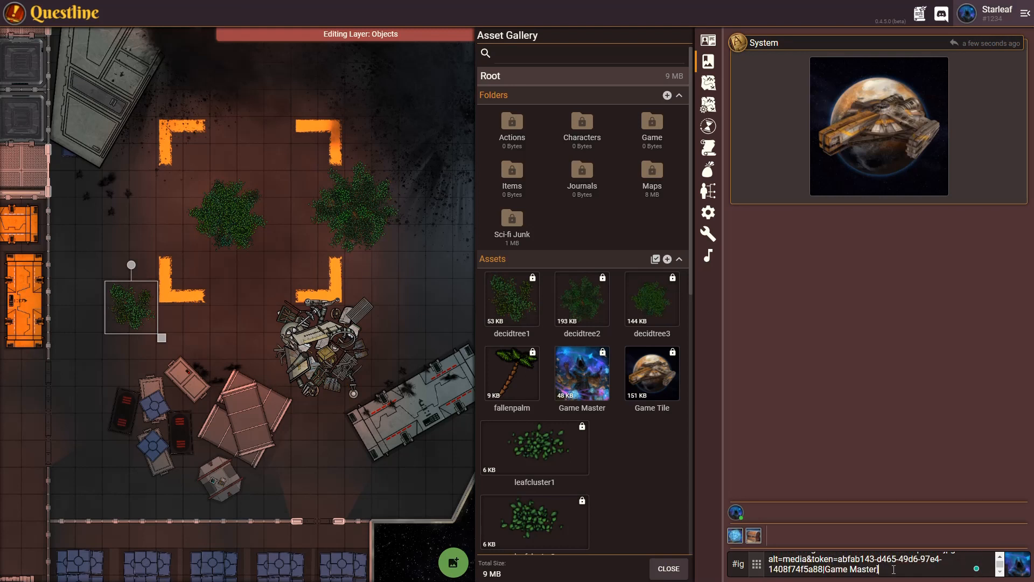
key(Return)
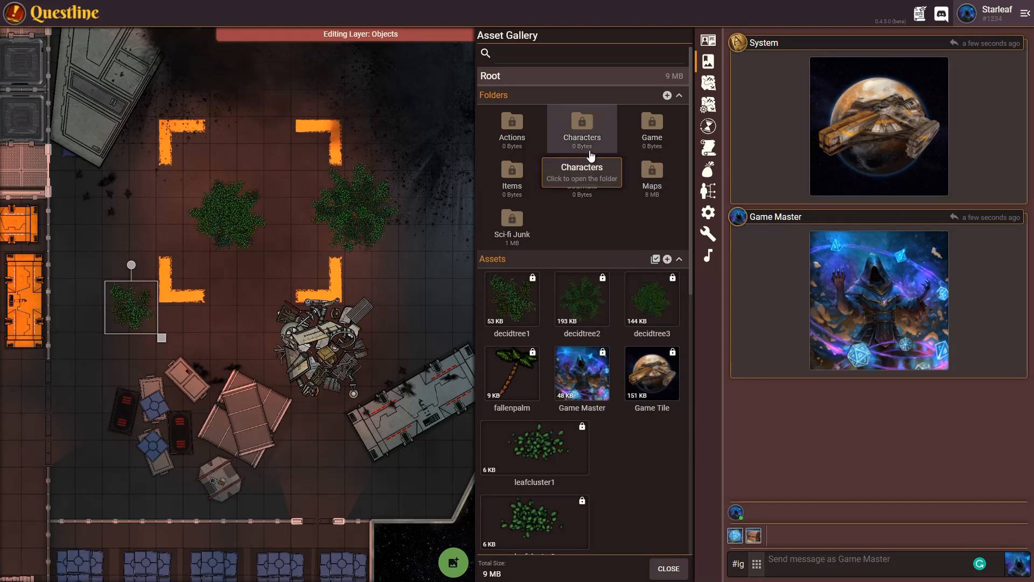
Step: View the Game Master character's settings and portrait image, and return to the character list
click(709, 43)
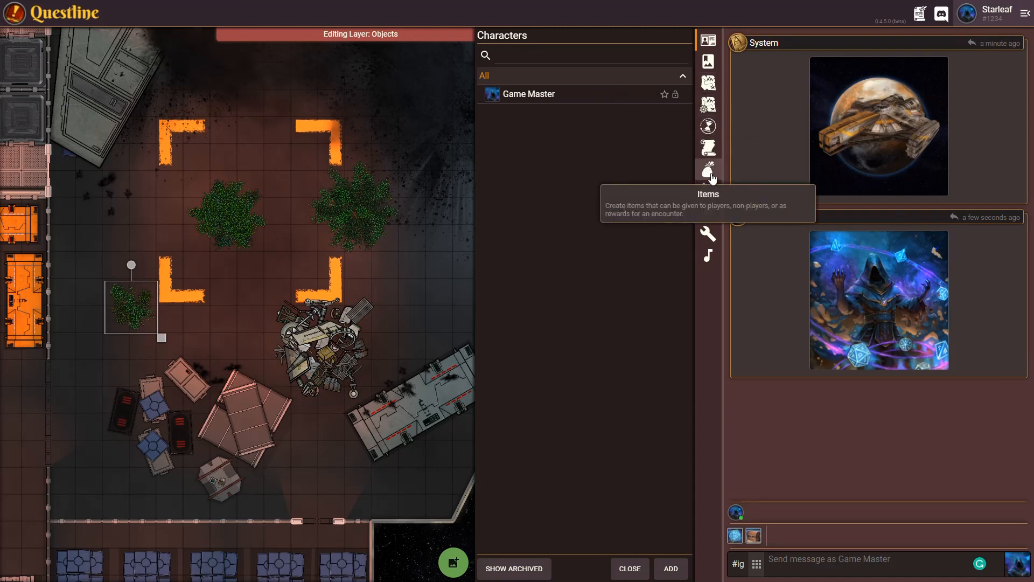
click(561, 95)
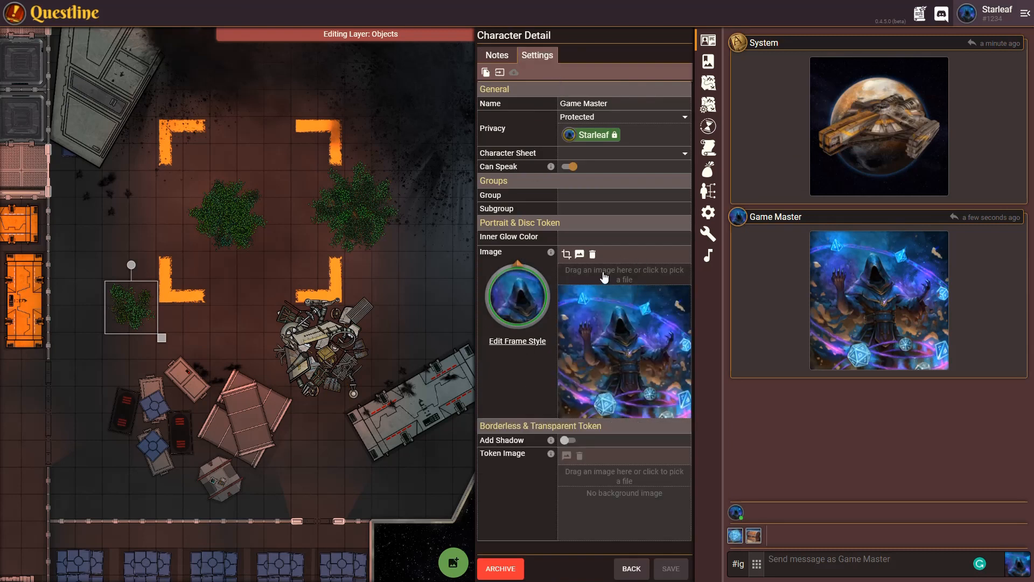
click(633, 571)
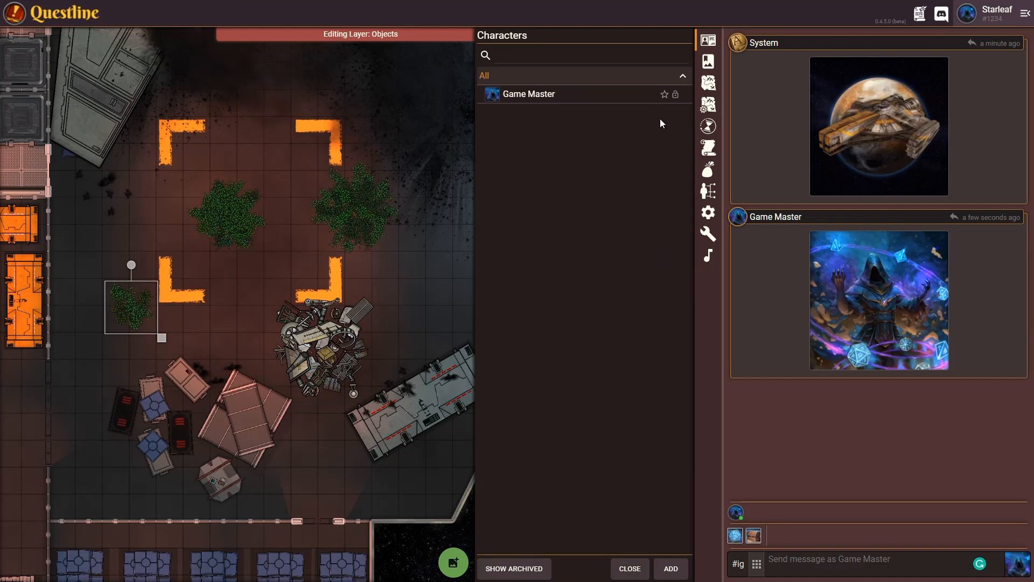
Step: Create a new character named Aelfryc with the elf portrait as its image and save it
click(669, 571)
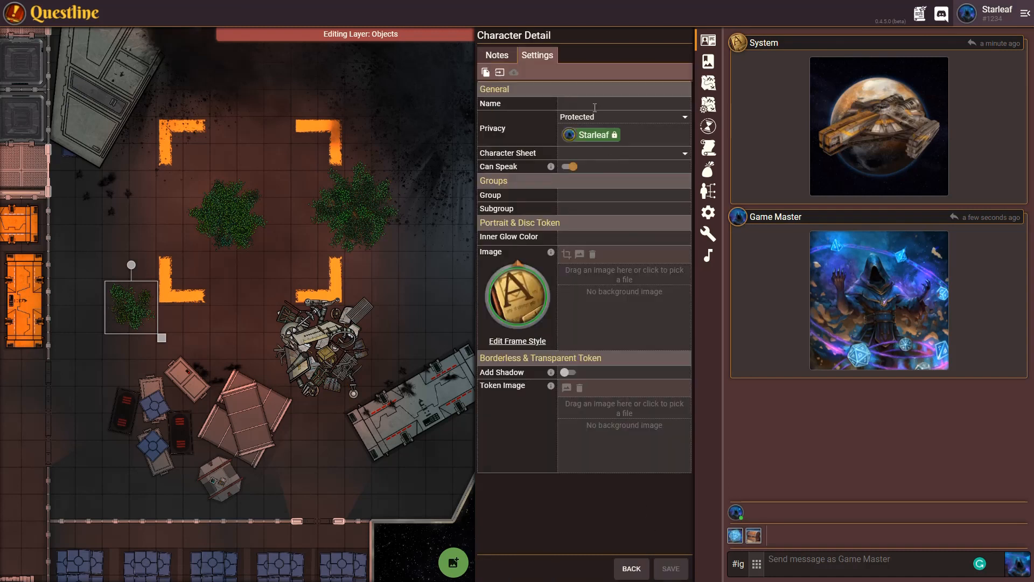
text(Aelfryc)
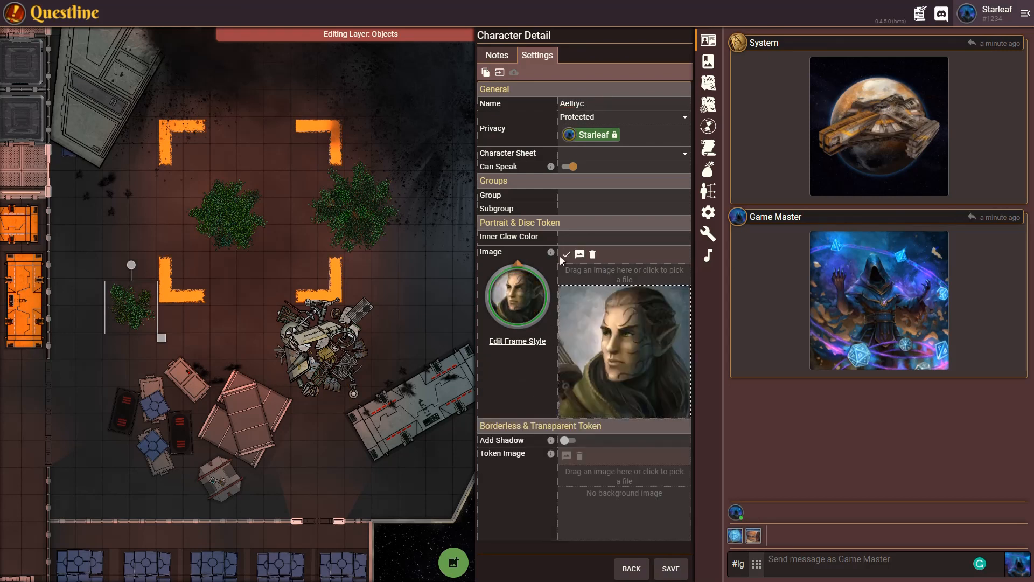
click(666, 574)
mouse_move(446, 514)
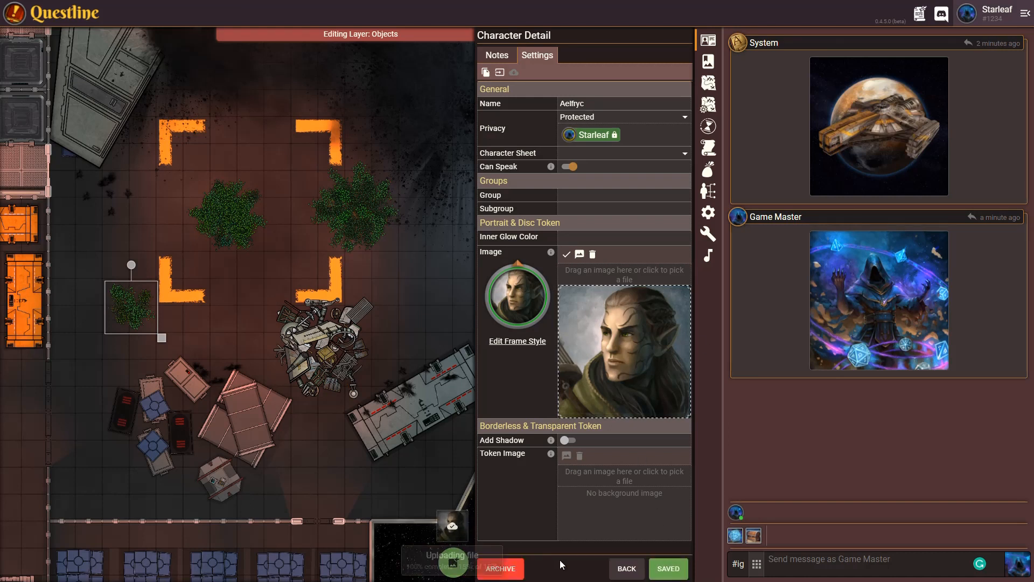
Step: Move the Aelfryc and Game Master assets into the Characters folder and the Game Tile asset into the Game folder
click(709, 62)
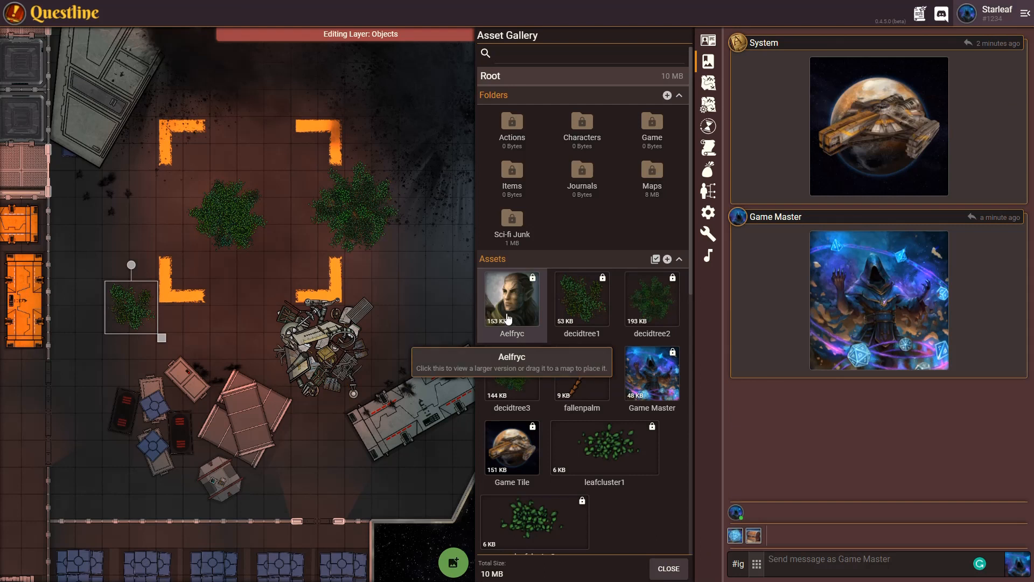
drag(508, 317, 581, 130)
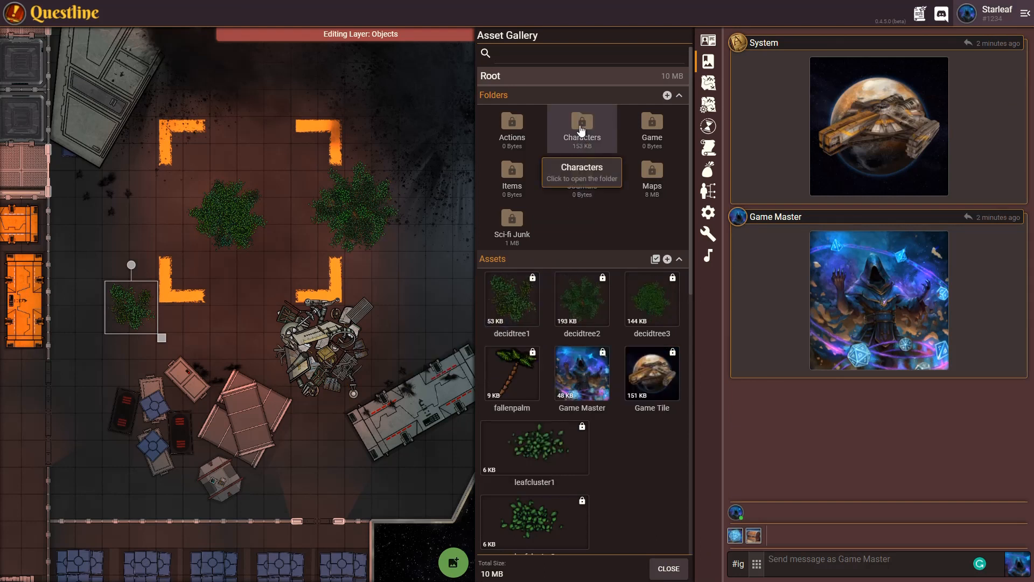
drag(582, 397, 583, 132)
drag(587, 384, 653, 132)
Step: Look over the remaining root assets and the contents of the Characters folder, and return to the root folder
scroll(602, 388, down, 1)
scroll(600, 384, down, 6)
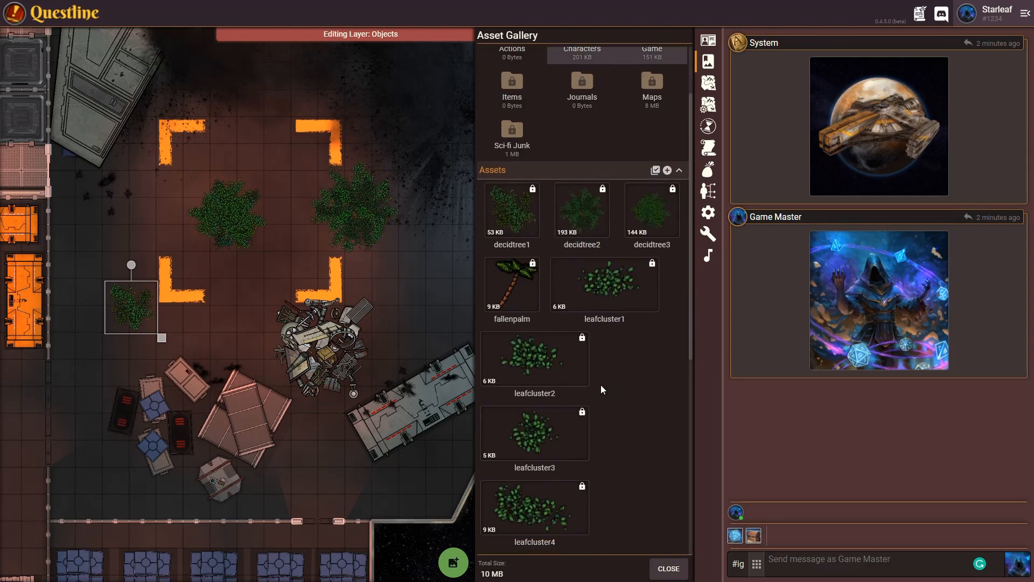
scroll(585, 396, up, 4)
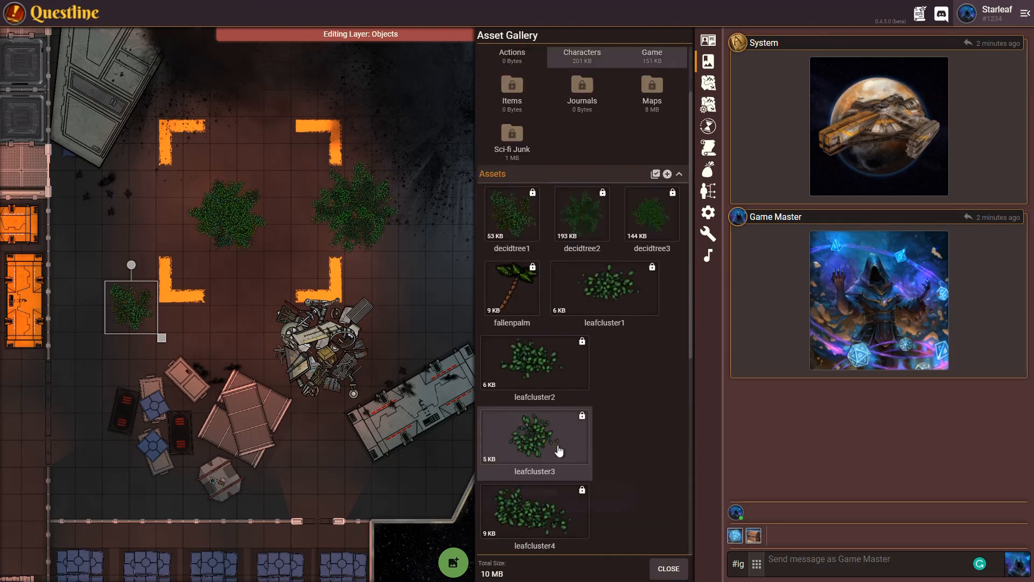
scroll(560, 480, up, 5)
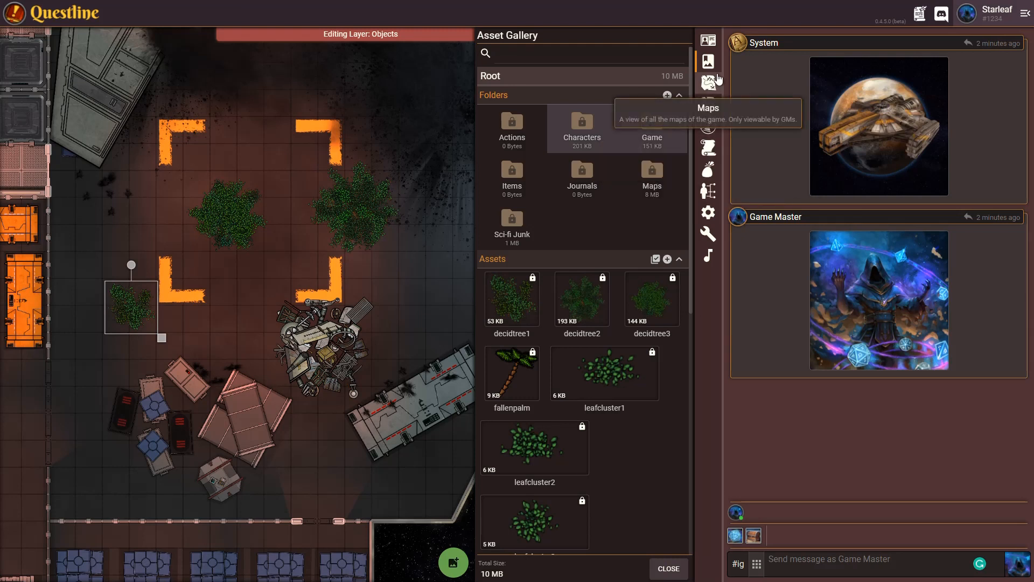
click(590, 138)
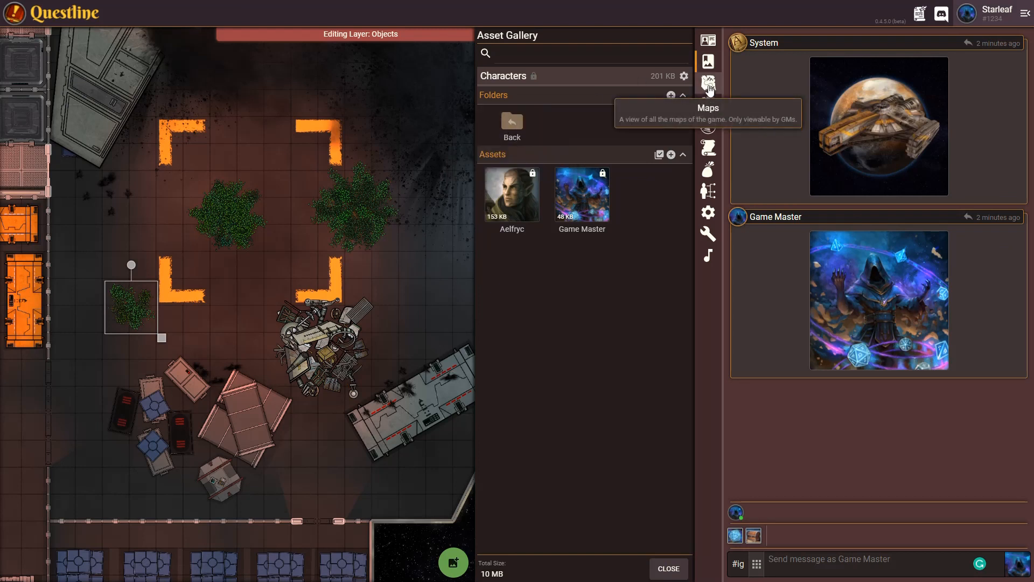
click(518, 132)
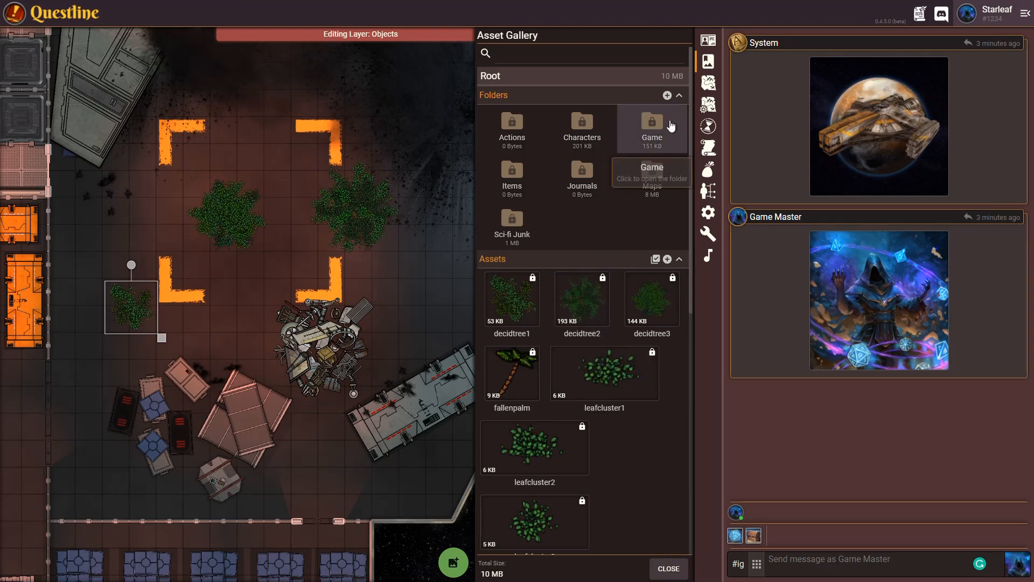
Step: View the image field in a new item's form, discard the item and close the item list
click(708, 42)
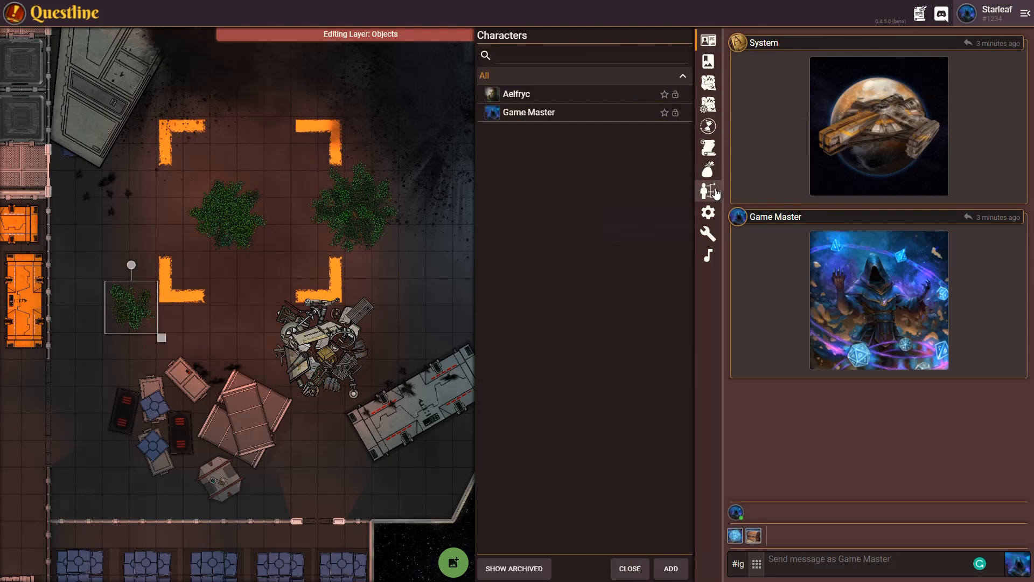
click(711, 170)
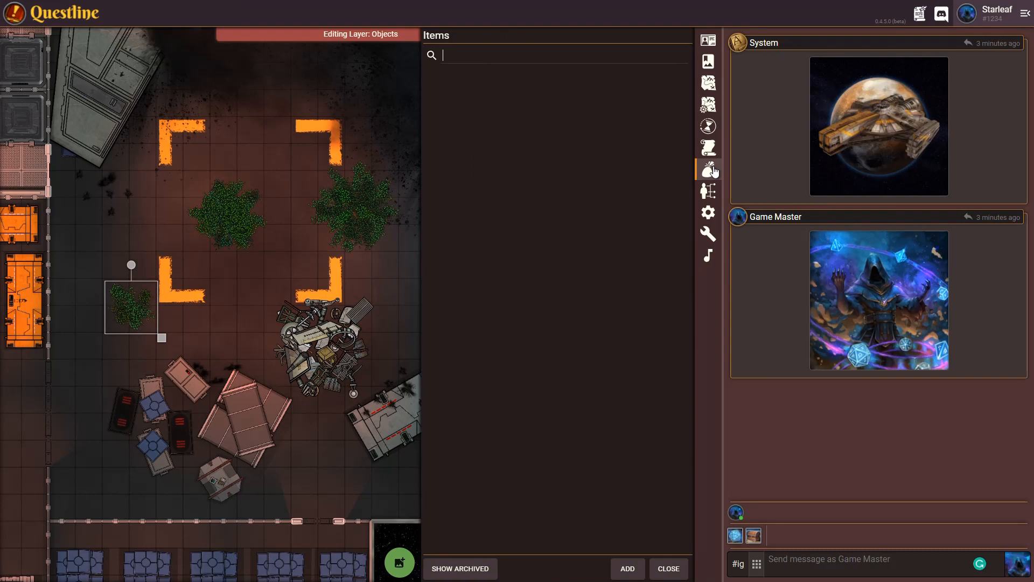
click(628, 569)
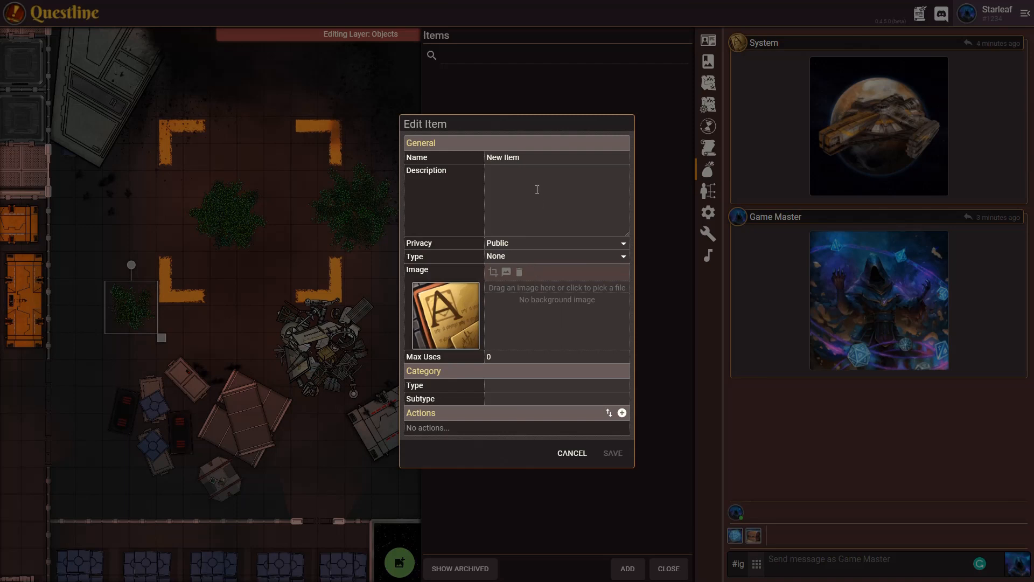
click(585, 459)
click(673, 571)
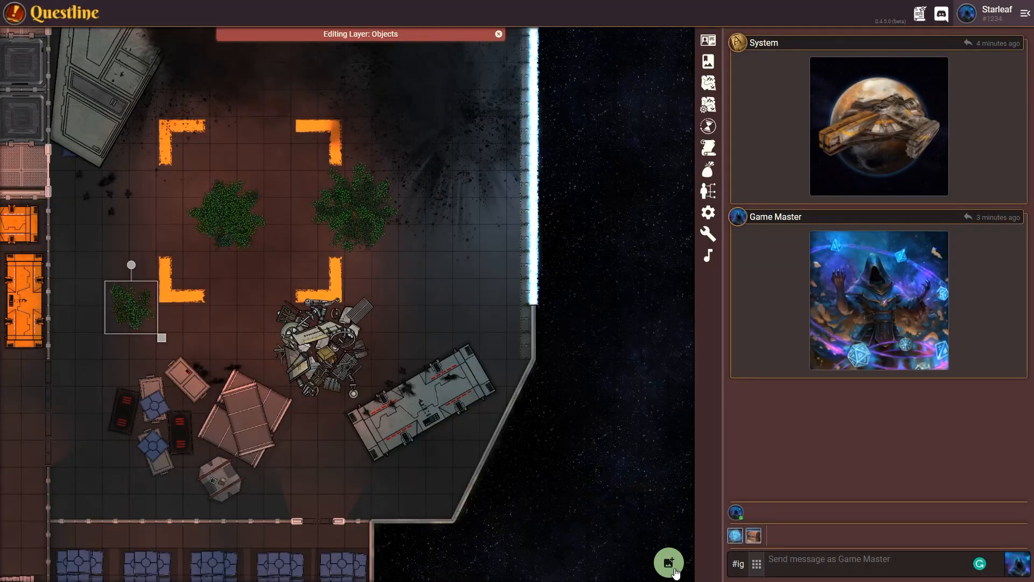
Step: Open the frame style settings of the Aelfryc character and choose pointer 0007
click(710, 47)
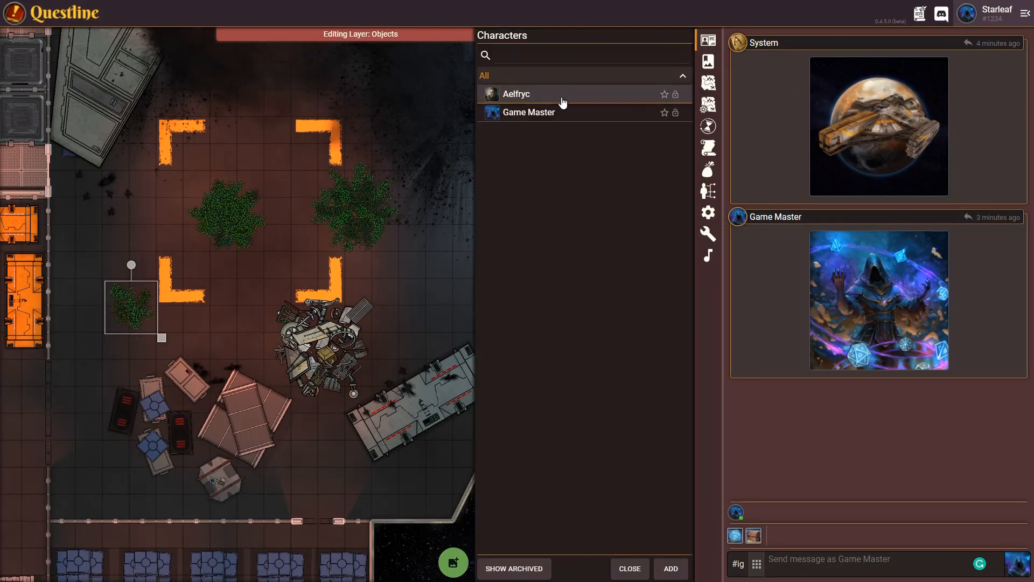
click(537, 97)
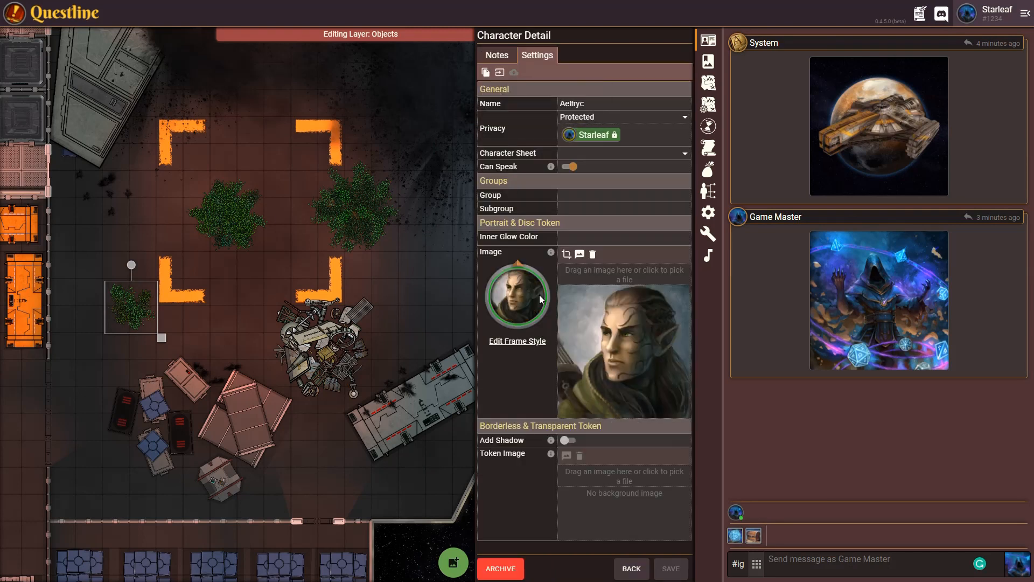
click(513, 348)
click(541, 222)
click(541, 223)
click(541, 223)
click(541, 223)
click(541, 223)
click(541, 223)
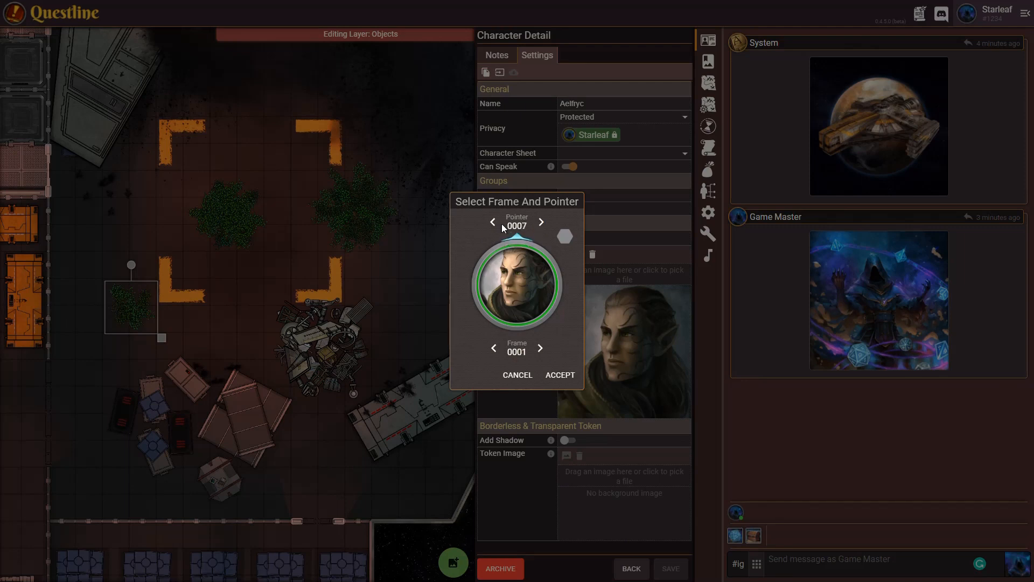
click(541, 223)
click(492, 222)
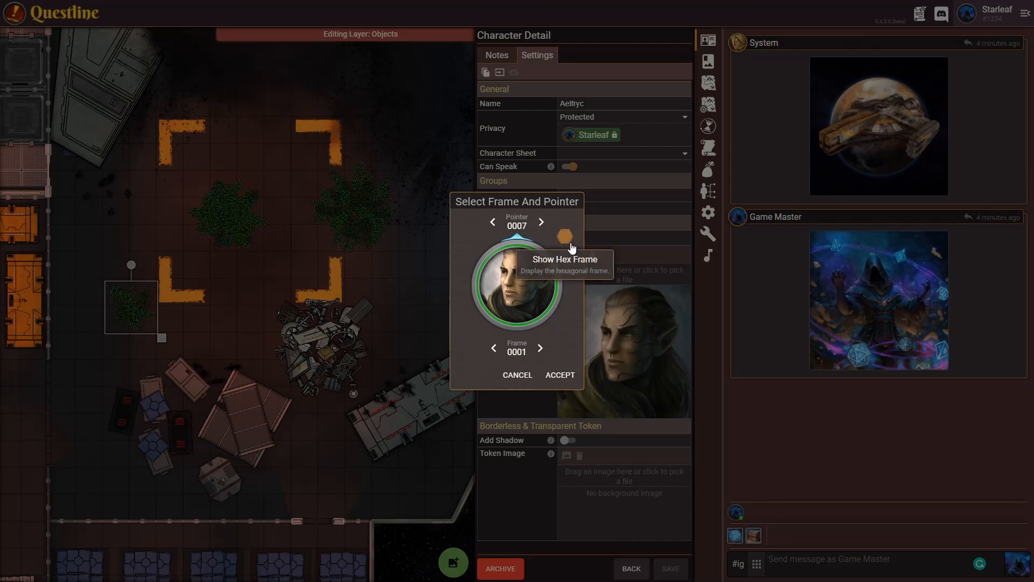
Step: Choose frame 0004 for Aelfryc's token, accept the style and save the character
click(540, 349)
click(540, 349)
click(541, 349)
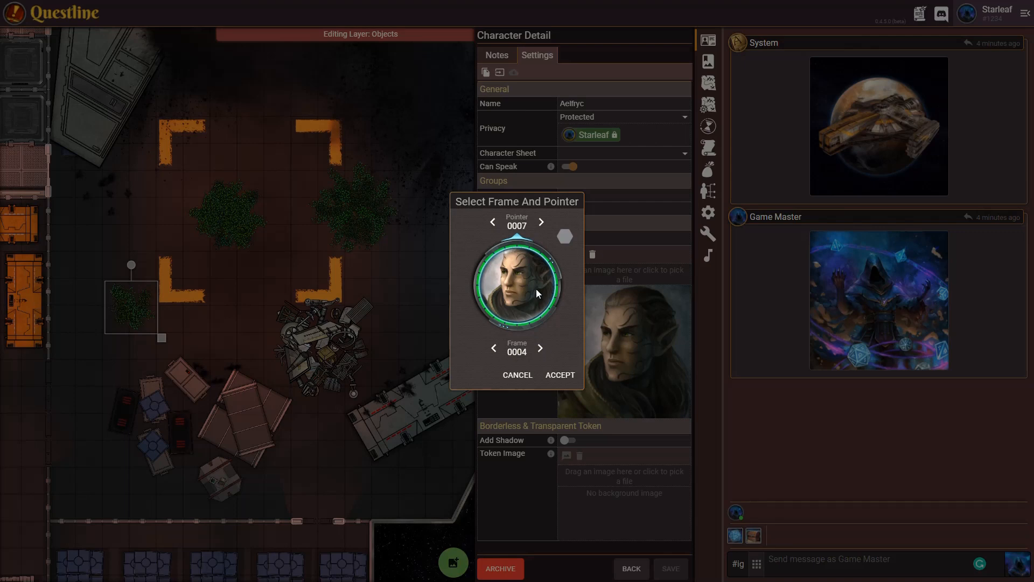
click(539, 349)
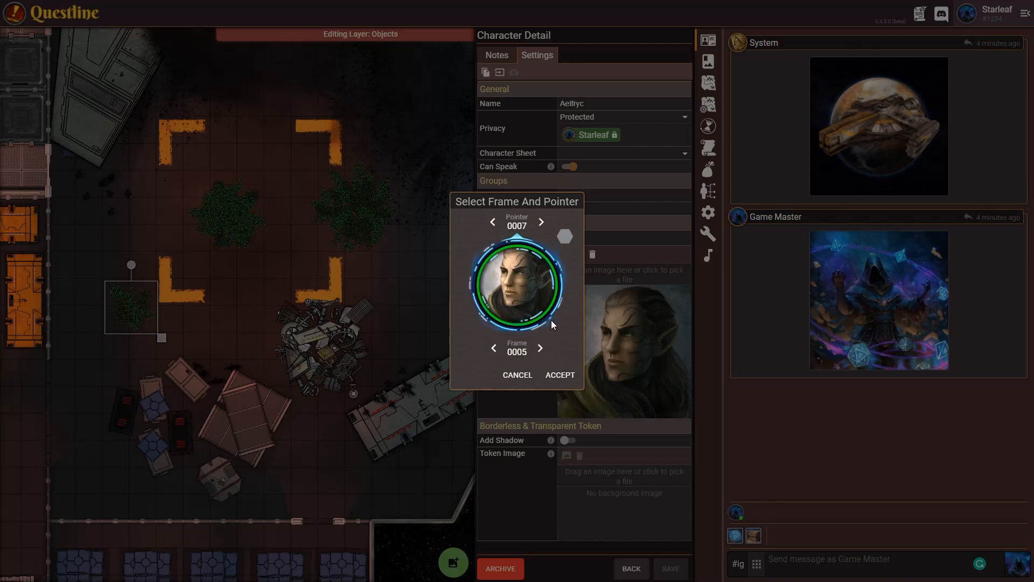
click(492, 352)
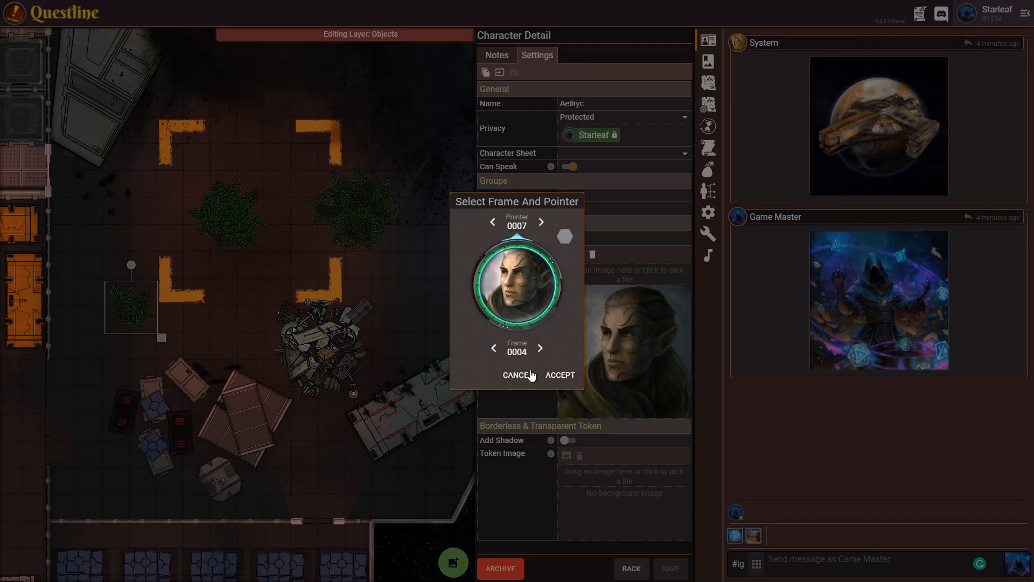
click(562, 375)
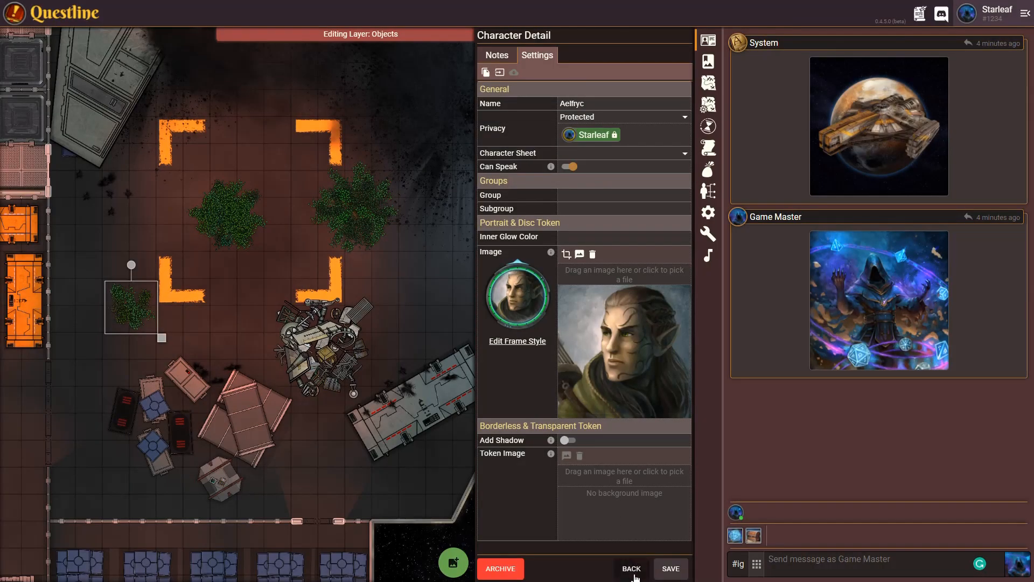
click(666, 570)
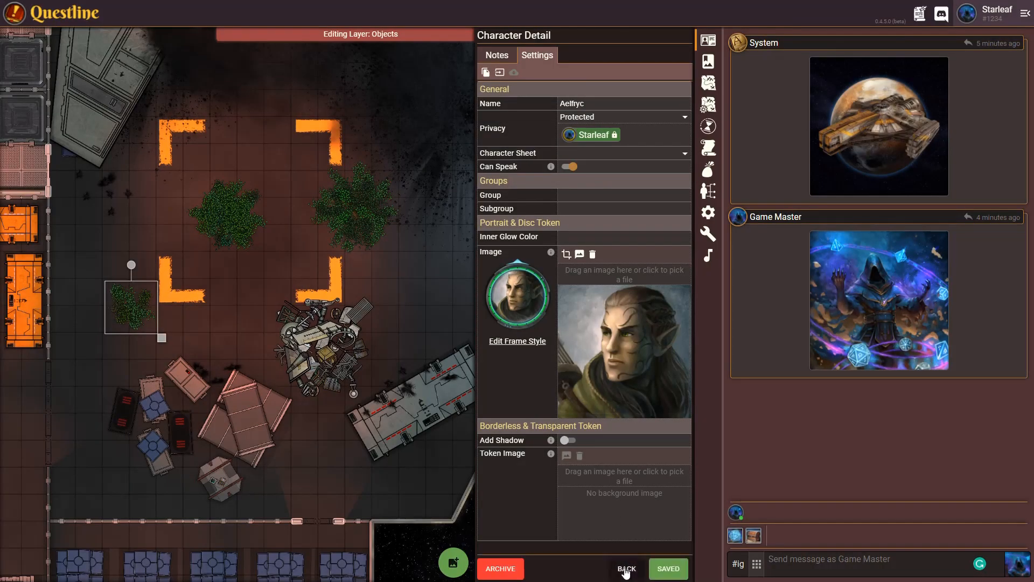
Step: Place an Aelfryc token on the map inside the orange corner markers, close the character list and examine the token up close
click(626, 569)
drag(492, 94, 422, 150)
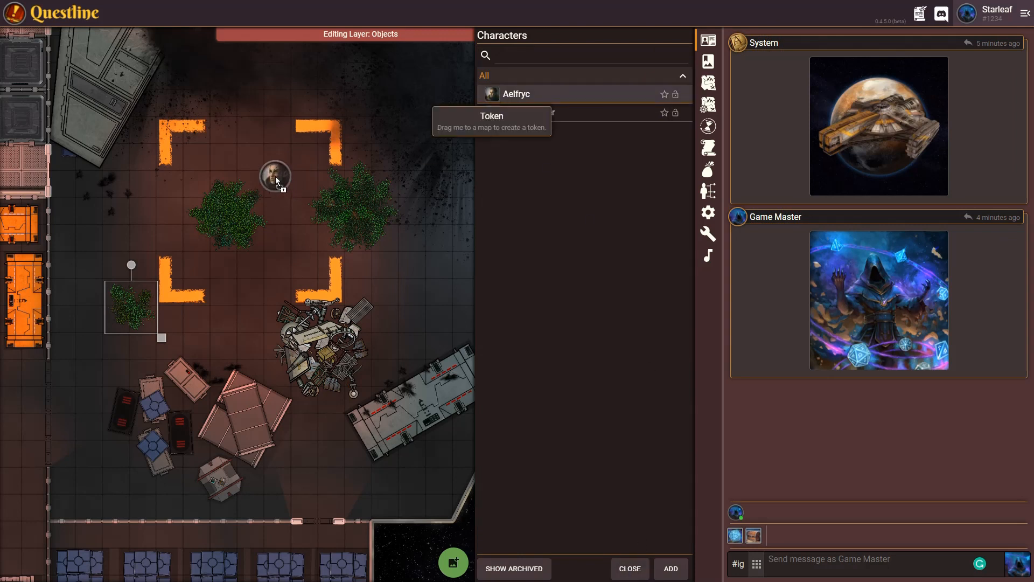
drag(276, 180, 275, 177)
click(627, 569)
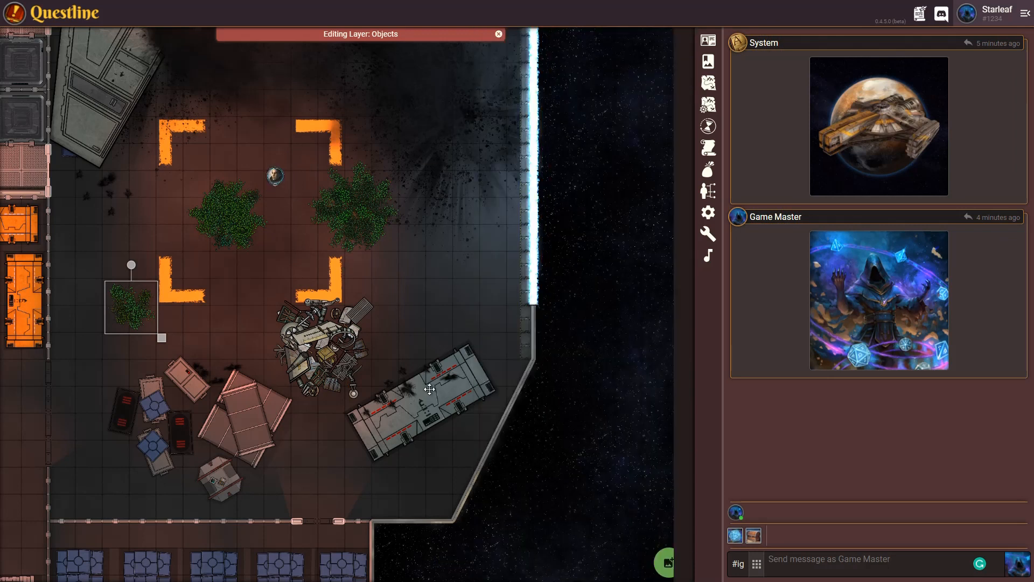
scroll(277, 179, up, 10)
scroll(260, 157, up, 3)
drag(358, 224, 377, 323)
drag(294, 245, 293, 339)
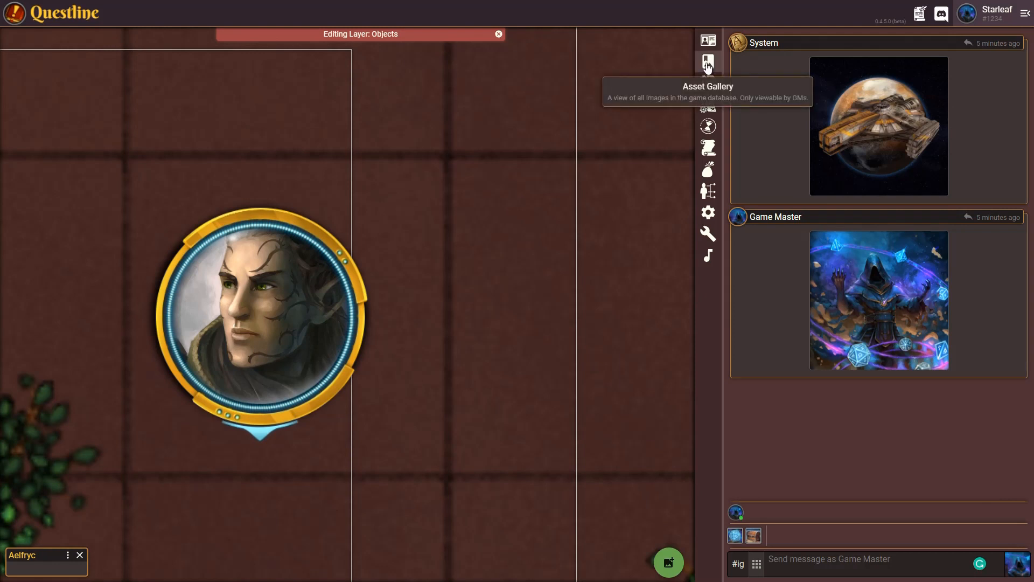
Step: Change Aelfryc's token style to frame 0005, save the character and return to the character list
click(708, 61)
click(708, 40)
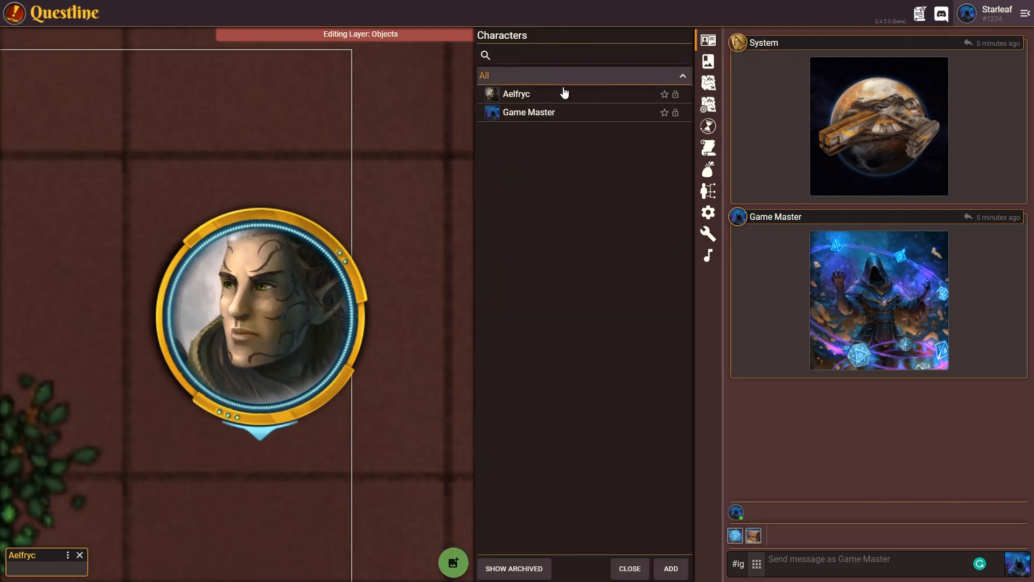
click(534, 96)
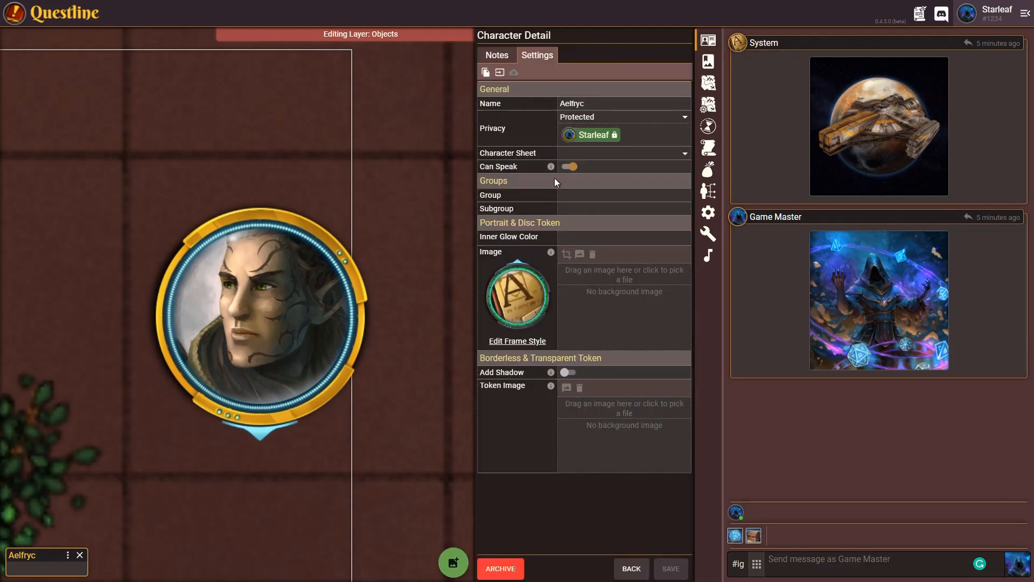
click(517, 341)
click(540, 348)
click(560, 376)
click(671, 572)
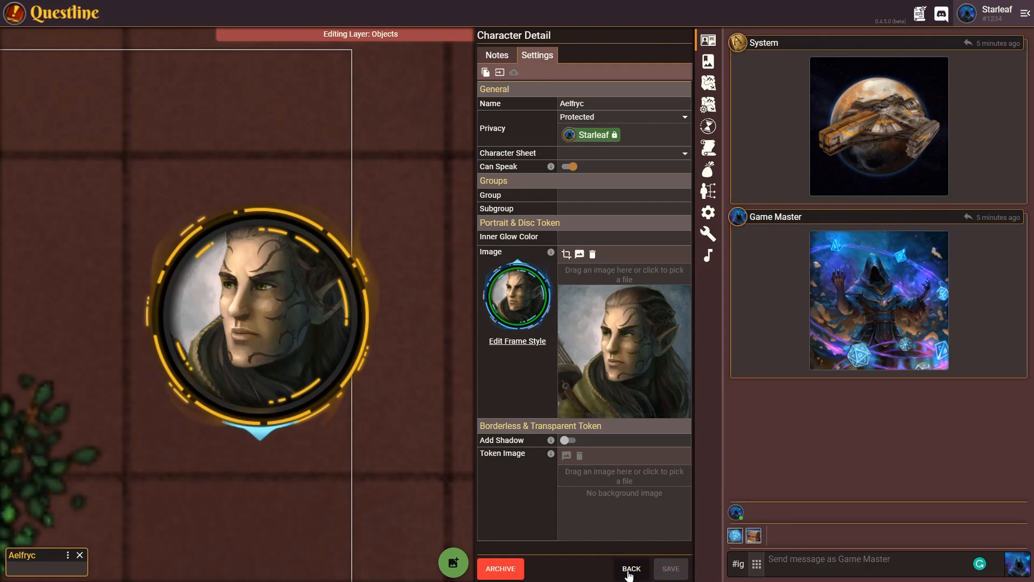
click(630, 571)
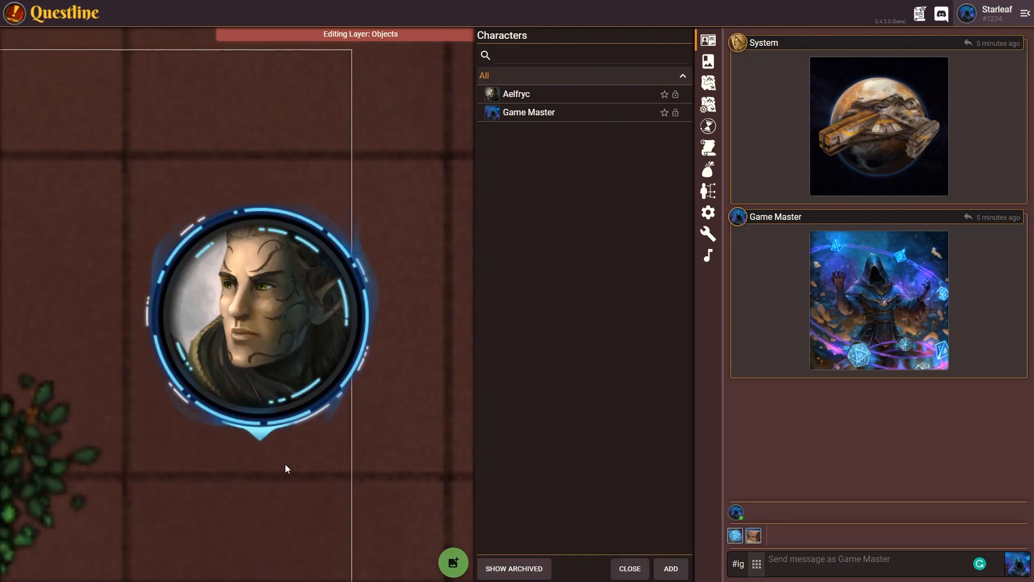